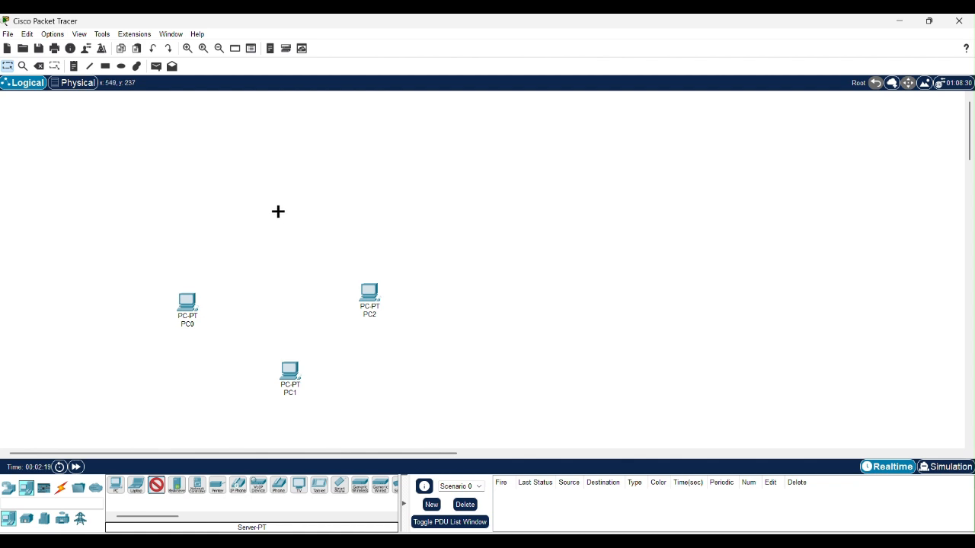
Step: Add a server above the PCs and a 2960 switch between PC0 and PC2, leaving a clear gap between server and switch
{"action": "left_click", "coordinate": [277, 211]}
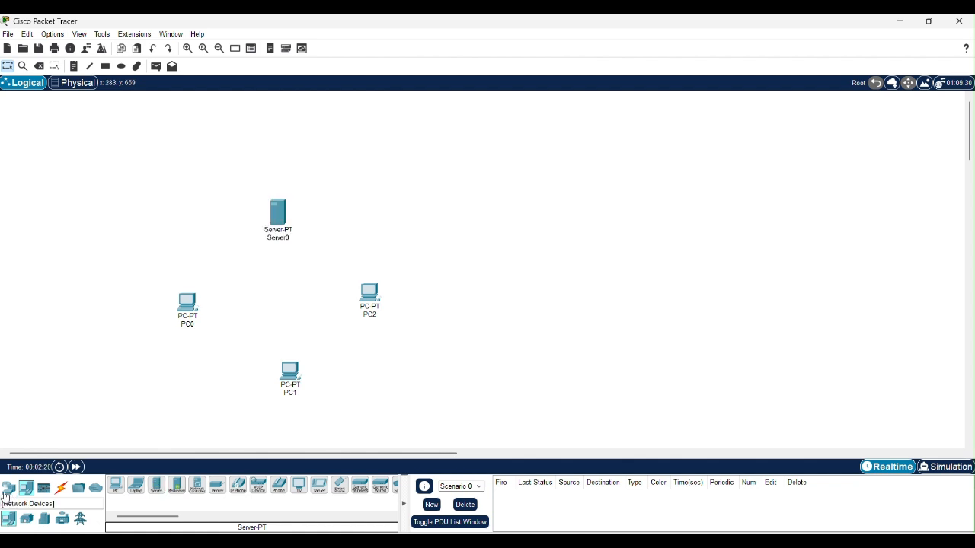
{"action": "left_click", "coordinate": [8, 488]}
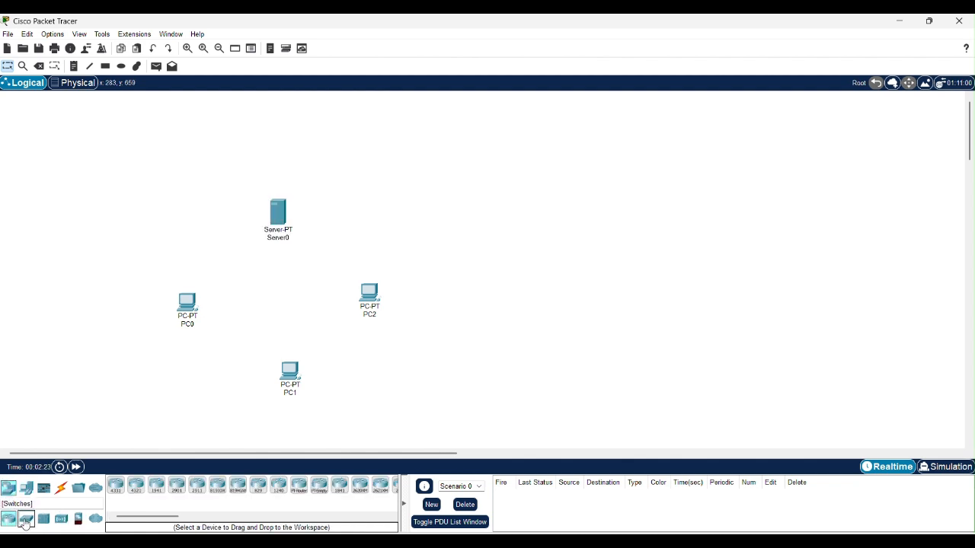
{"action": "left_click", "coordinate": [27, 519]}
{"action": "left_click", "coordinate": [177, 485]}
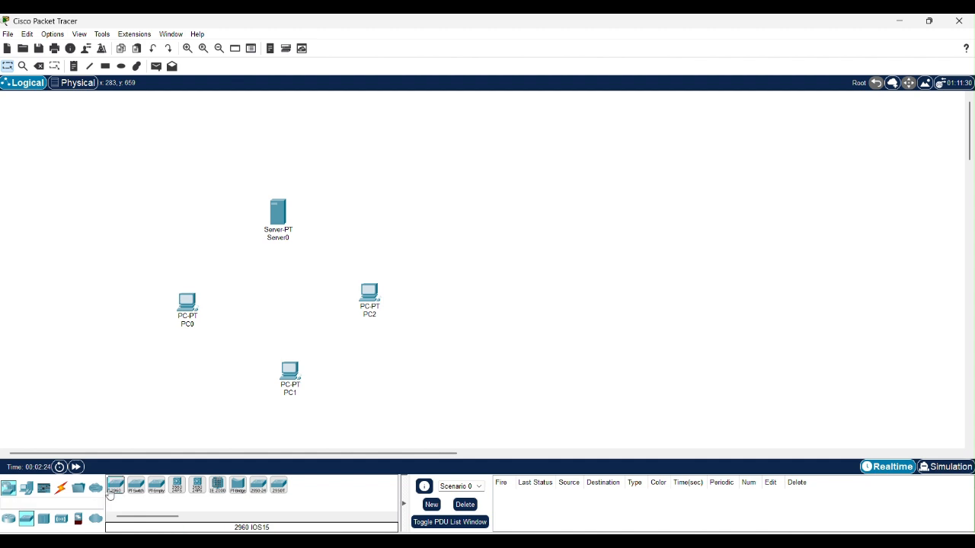
{"action": "left_click", "coordinate": [279, 304]}
{"action": "left_click_drag", "start_coordinate": [287, 231], "coordinate": [286, 185]}
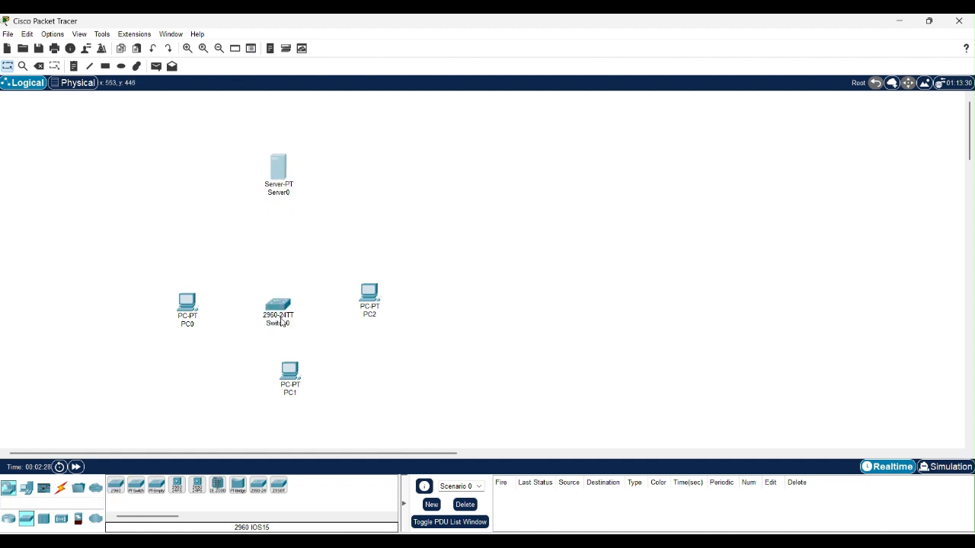
{"action": "left_click_drag", "start_coordinate": [280, 304], "coordinate": [284, 275]}
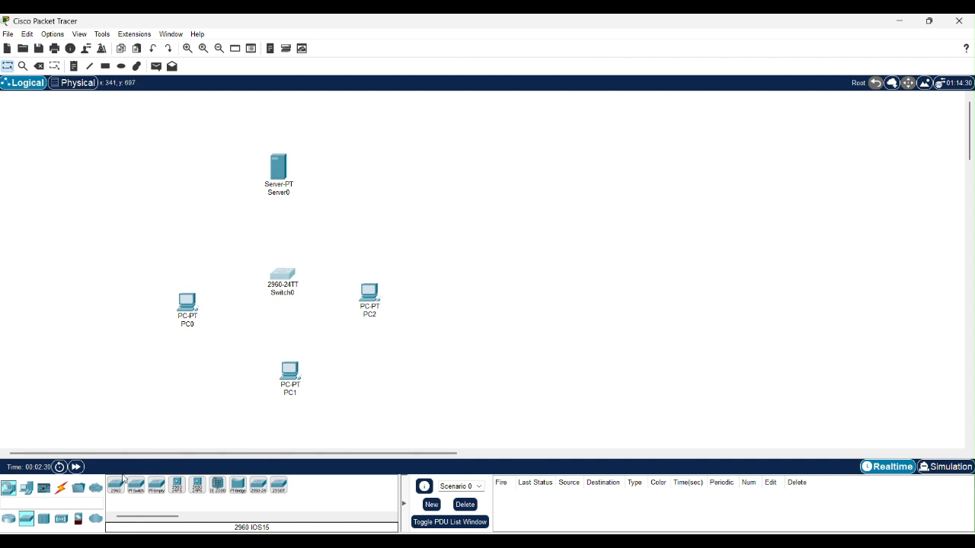
Step: Connect PC0's FastEthernet0 port to the switch's FastEthernet0/1 port with a copper straight-through cable
{"action": "left_click", "coordinate": [61, 488]}
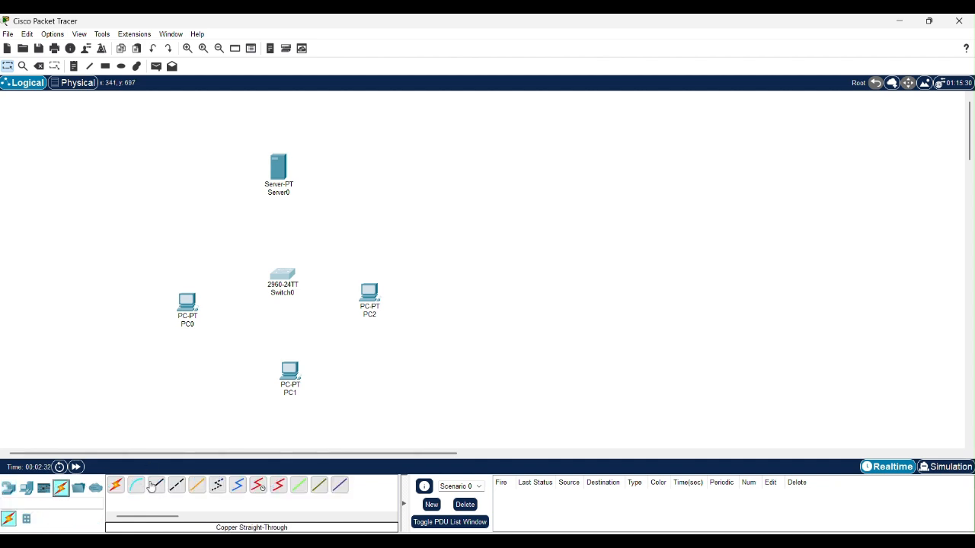
{"action": "left_click", "coordinate": [154, 487]}
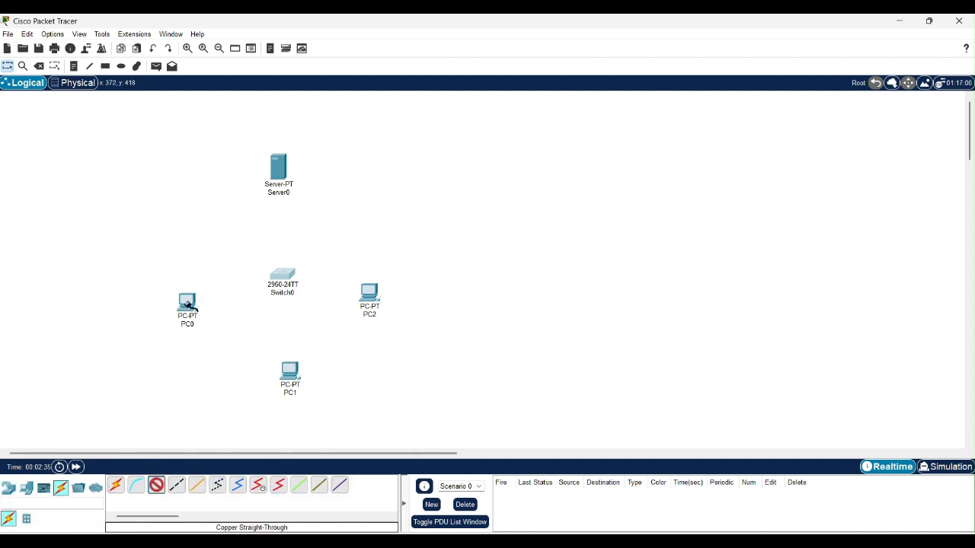
{"action": "left_click", "coordinate": [187, 303]}
{"action": "left_click", "coordinate": [226, 345]}
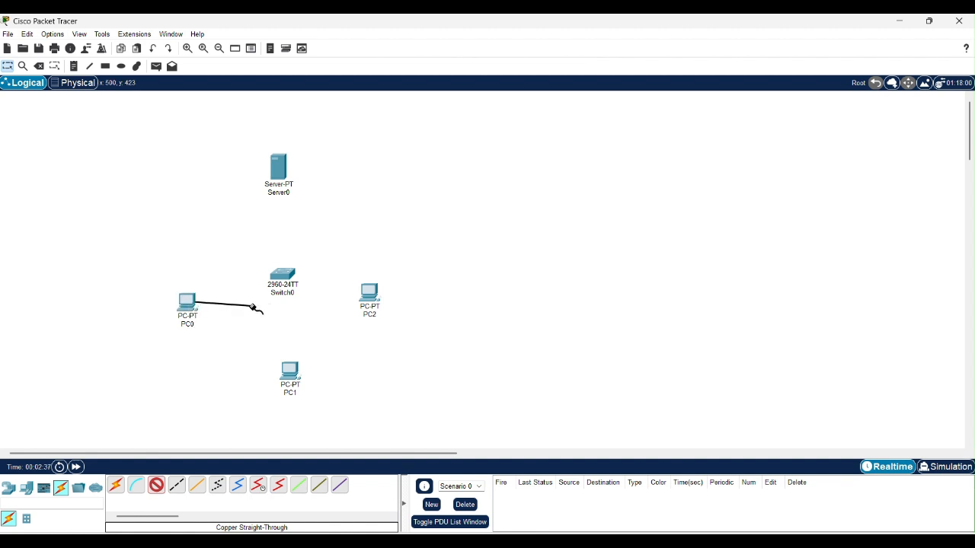
{"action": "left_click", "coordinate": [280, 277]}
{"action": "left_click", "coordinate": [353, 35]}
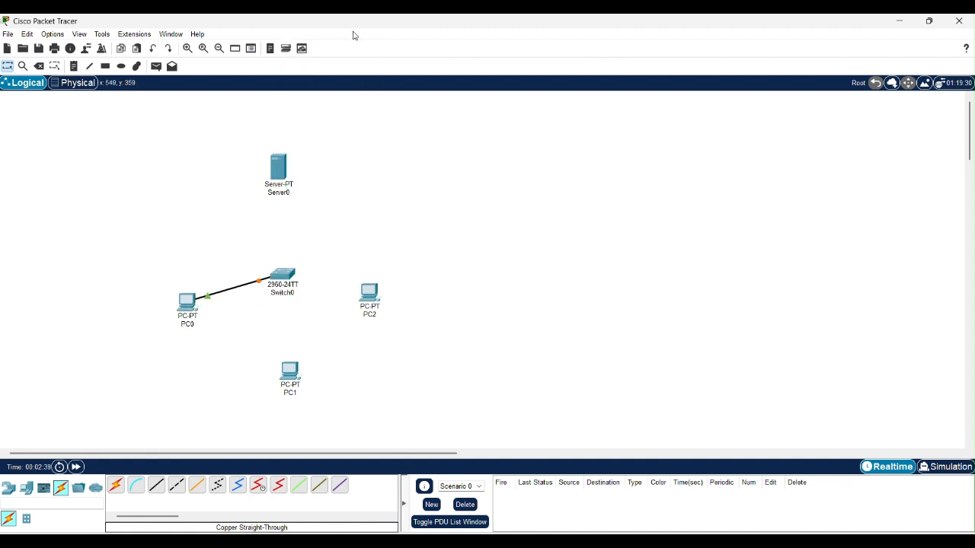
Step: Connect the switch's FastEthernet0/2 port to PC1's FastEthernet0 port with a copper straight-through cable
{"action": "left_click", "coordinate": [157, 486]}
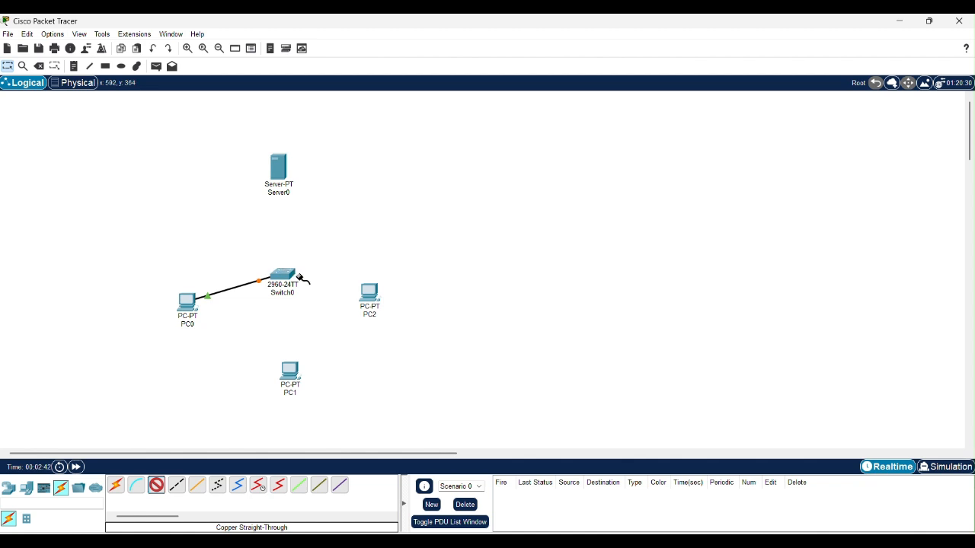
{"action": "left_click", "coordinate": [284, 278]}
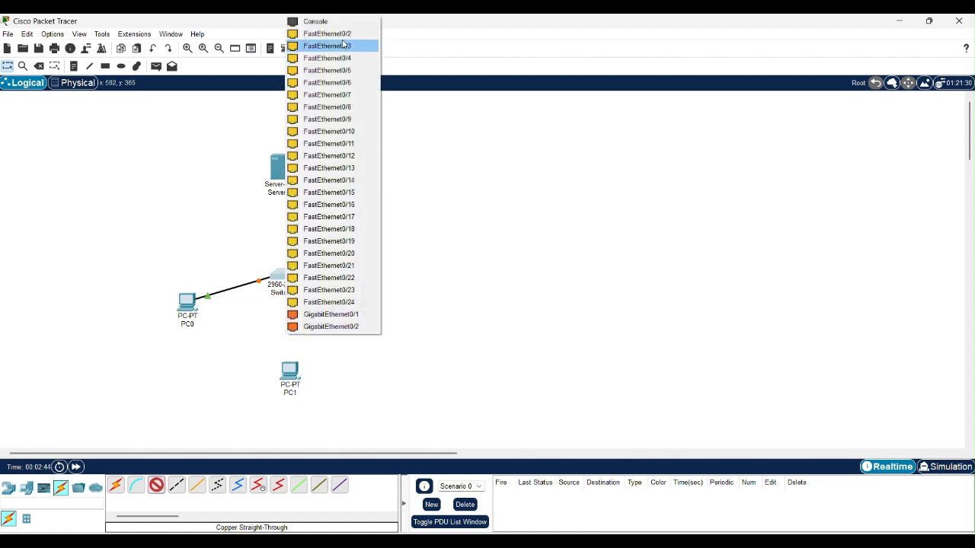
{"action": "left_click", "coordinate": [335, 34]}
{"action": "left_click", "coordinate": [288, 371]}
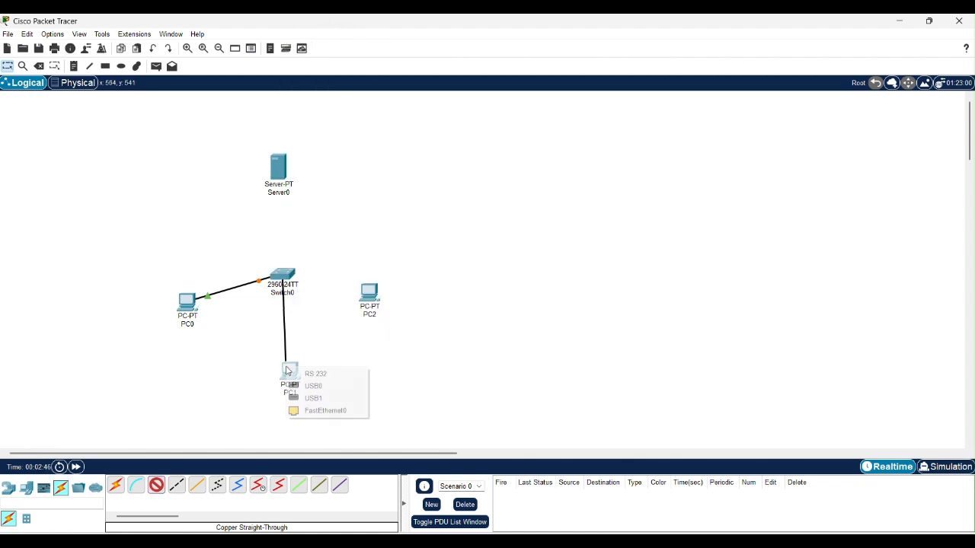
{"action": "left_click", "coordinate": [321, 411]}
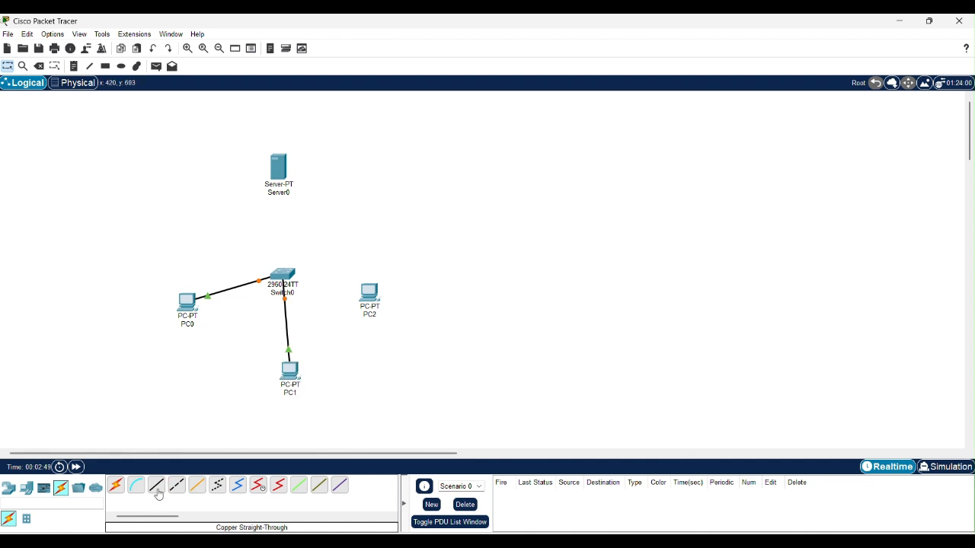
Step: Connect the switch's FastEthernet0/3 port to PC2's FastEthernet0 port with a copper straight-through cable
{"action": "left_click", "coordinate": [157, 488]}
{"action": "left_click", "coordinate": [288, 277]}
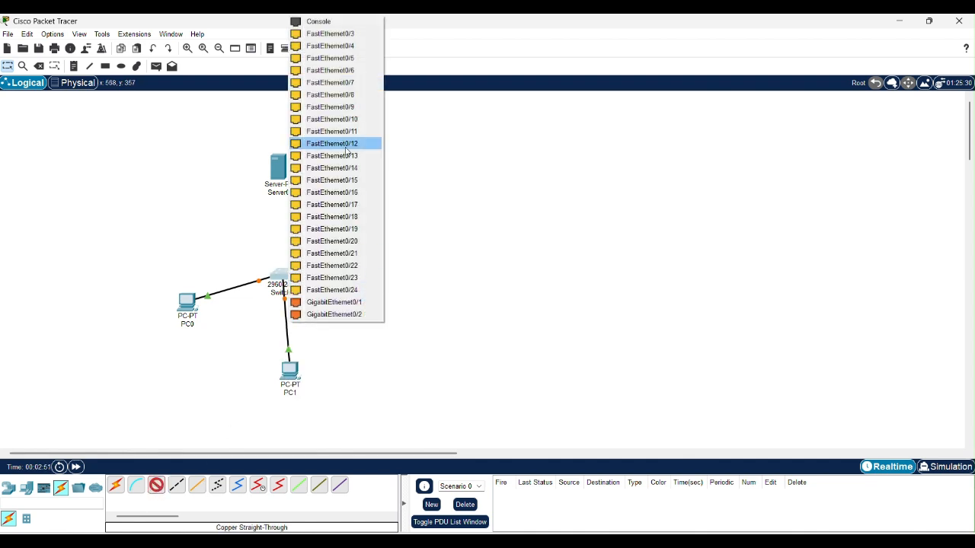
{"action": "left_click", "coordinate": [355, 34]}
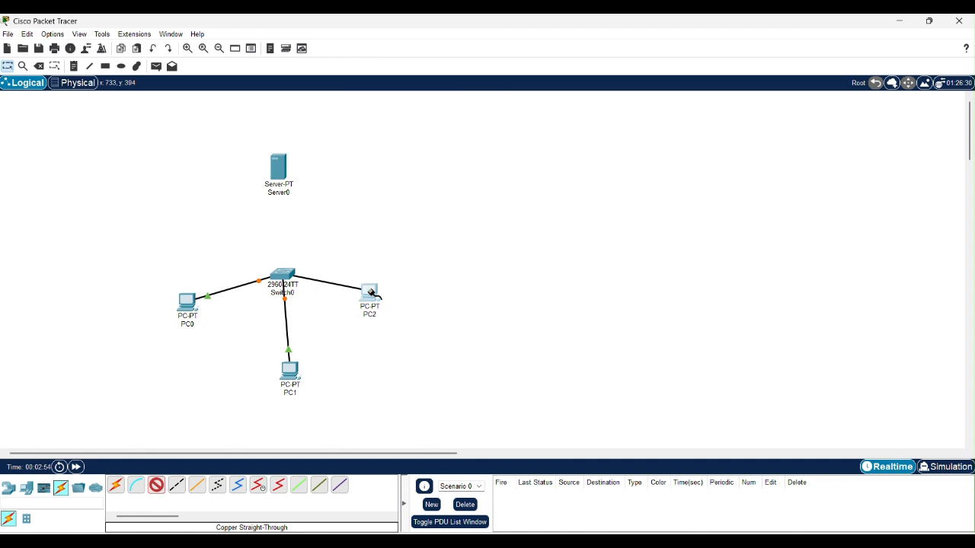
{"action": "left_click", "coordinate": [371, 294]}
{"action": "left_click", "coordinate": [398, 338]}
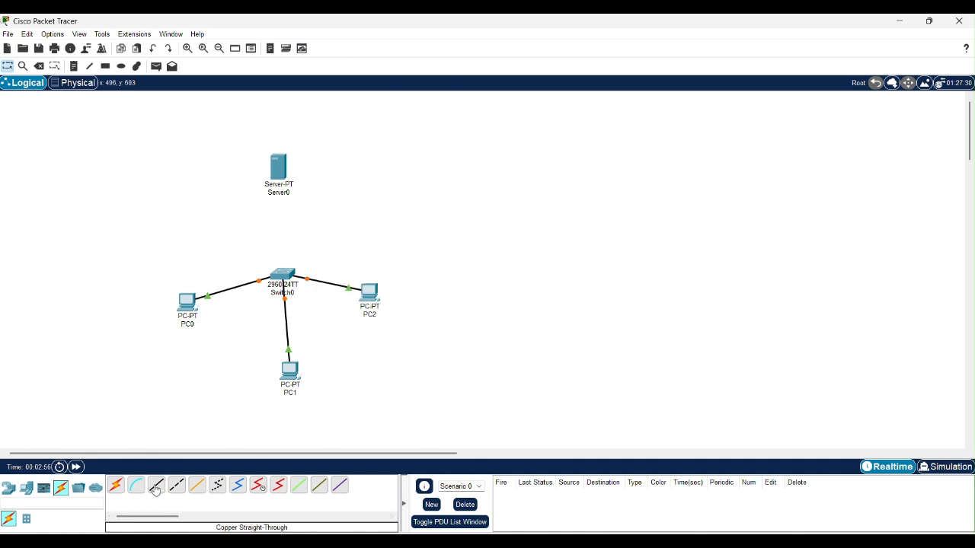
Step: Connect the switch's FastEthernet0/4 port to Server0's FastEthernet0 port with a copper straight-through cable
{"action": "left_click", "coordinate": [156, 487]}
{"action": "left_click", "coordinate": [283, 276]}
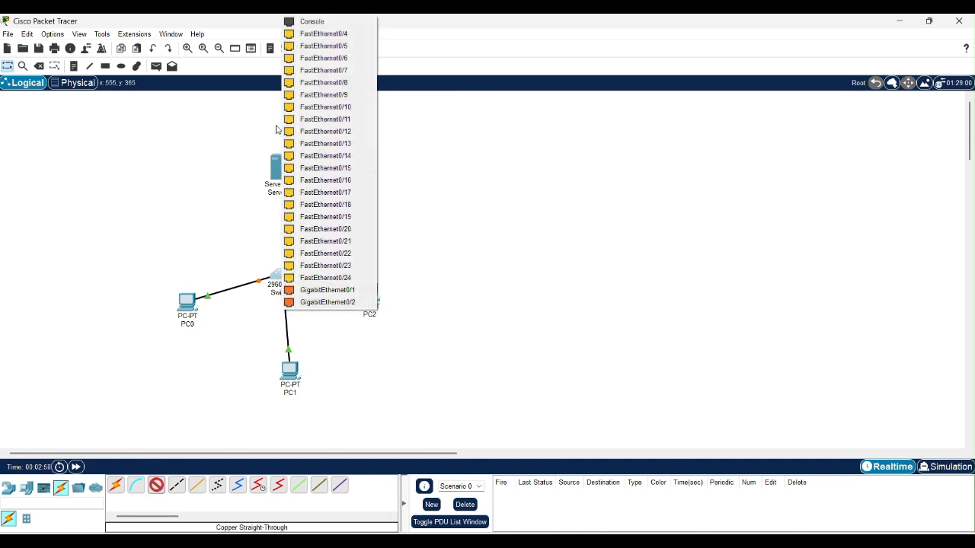
{"action": "left_click", "coordinate": [304, 33]}
{"action": "left_click", "coordinate": [279, 172]}
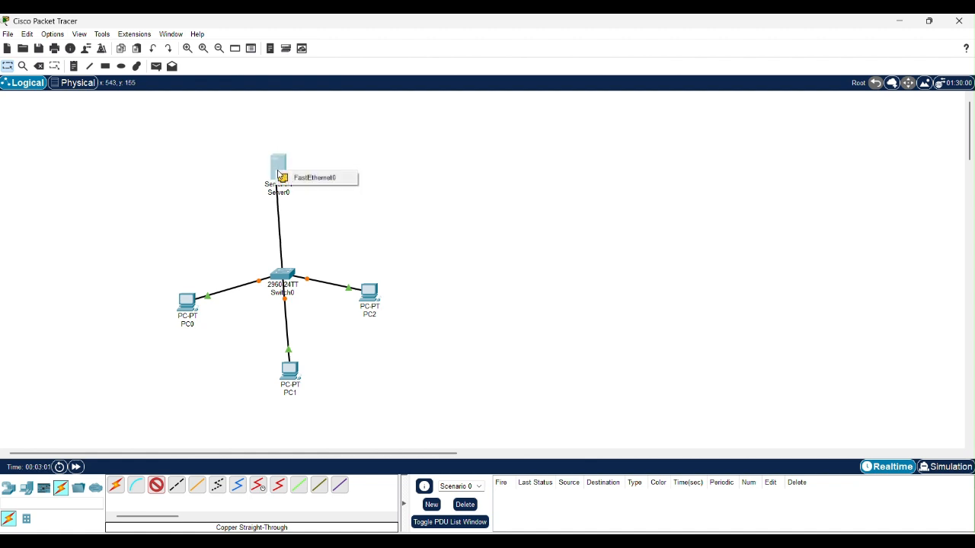
{"action": "left_click", "coordinate": [301, 178]}
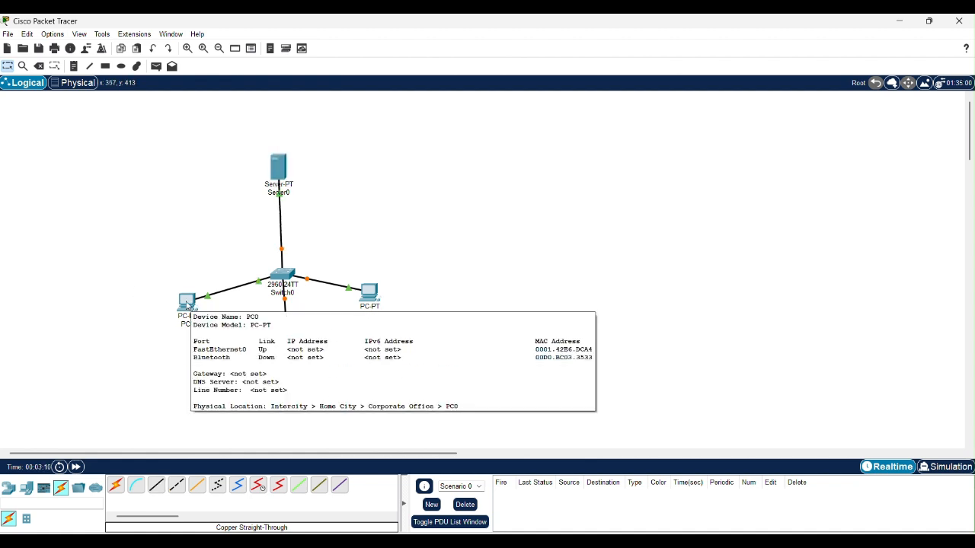
Step: Assign PC0 the static IPv4 address 192.168.11.1 with subnet mask 255.255.255.0 and close its window
{"action": "left_click", "coordinate": [186, 301]}
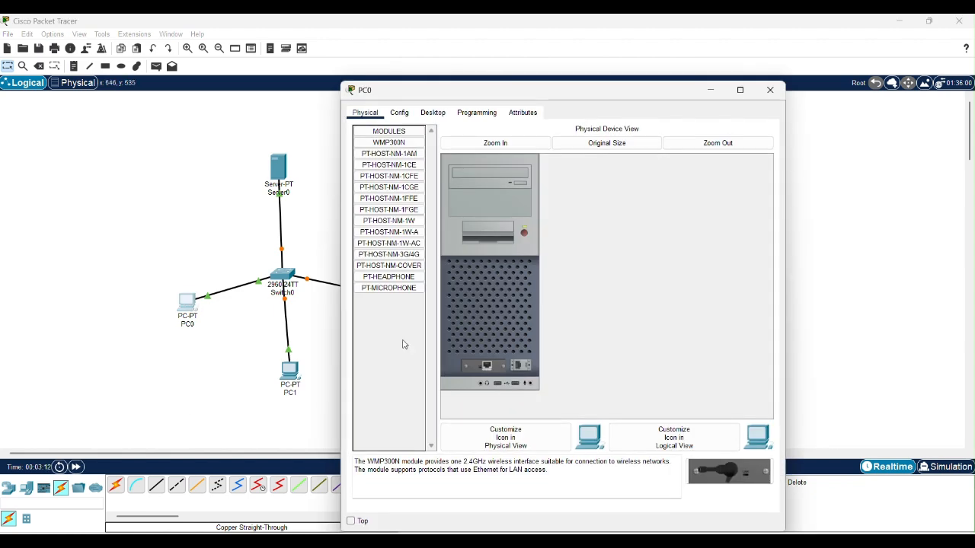
{"action": "left_click", "coordinate": [433, 112]}
{"action": "left_click", "coordinate": [408, 148]}
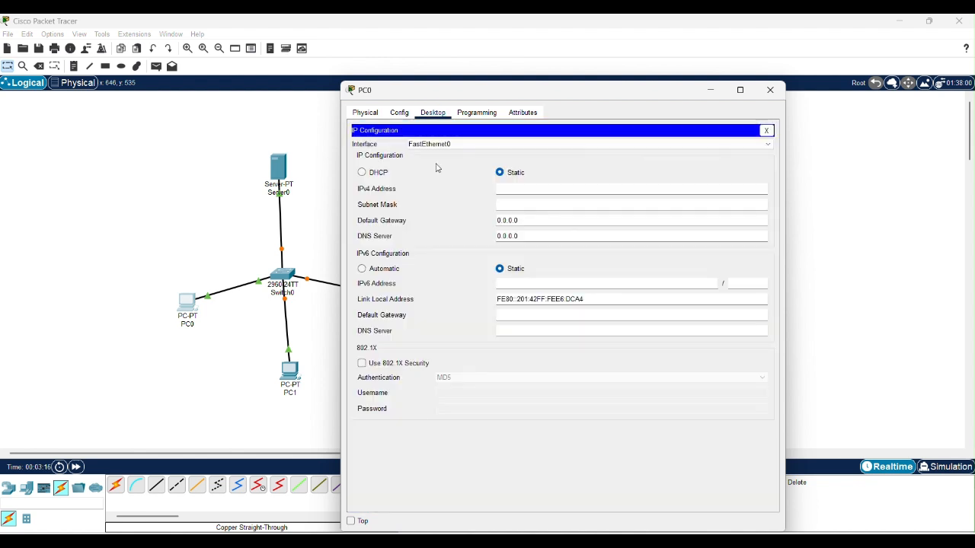
{"action": "left_click", "coordinate": [525, 191]}
{"action": "type", "text": "192.1"}
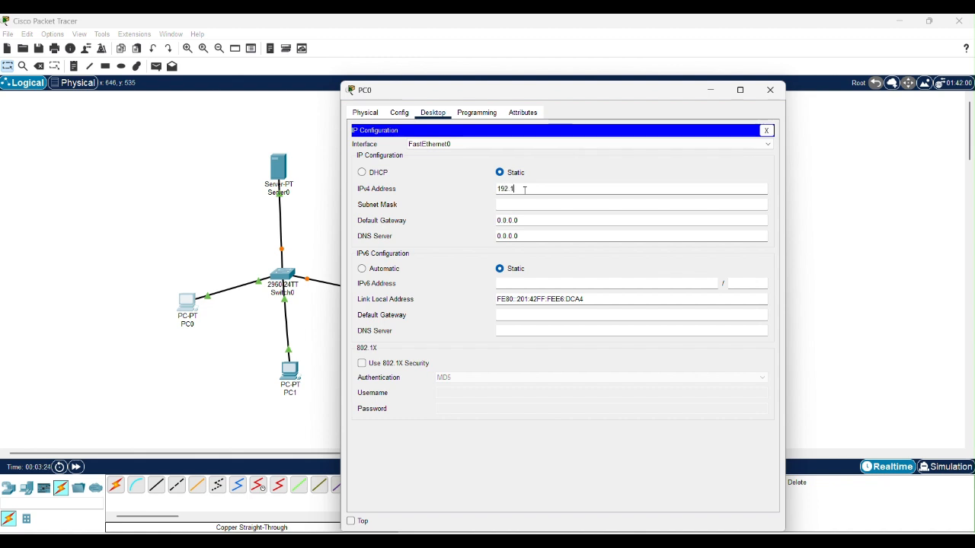
{"action": "type", "text": "68.11.1"}
{"action": "left_click", "coordinate": [620, 357]}
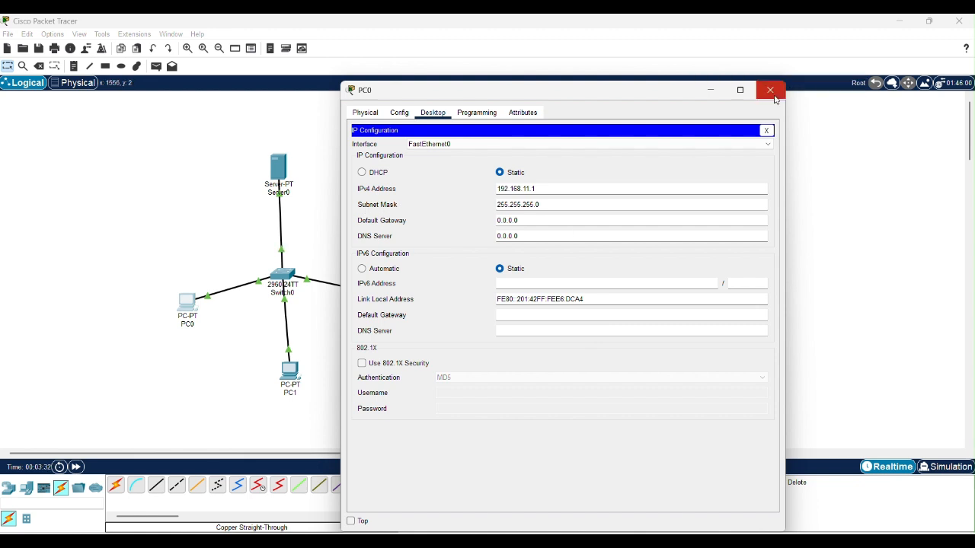
{"action": "left_click", "coordinate": [771, 91]}
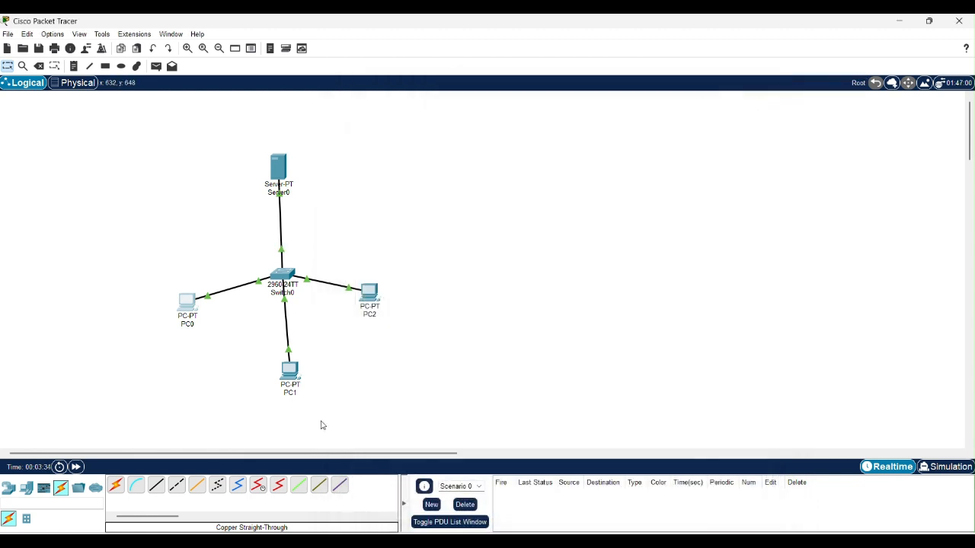
Step: Assign PC1 the static IPv4 address 192.168.11.2 with subnet mask 255.255.255.0 and close its window
{"action": "left_click", "coordinate": [290, 374]}
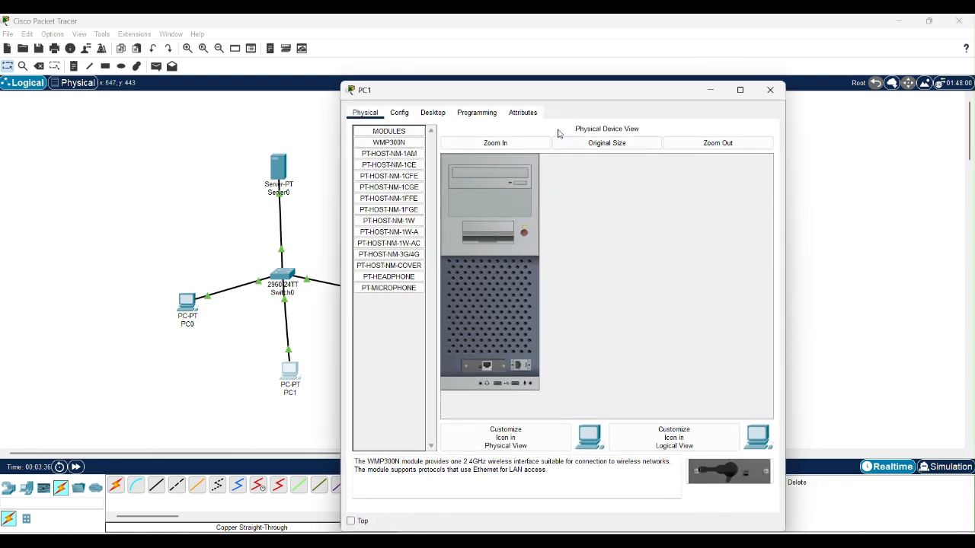
{"action": "left_click", "coordinate": [432, 112]}
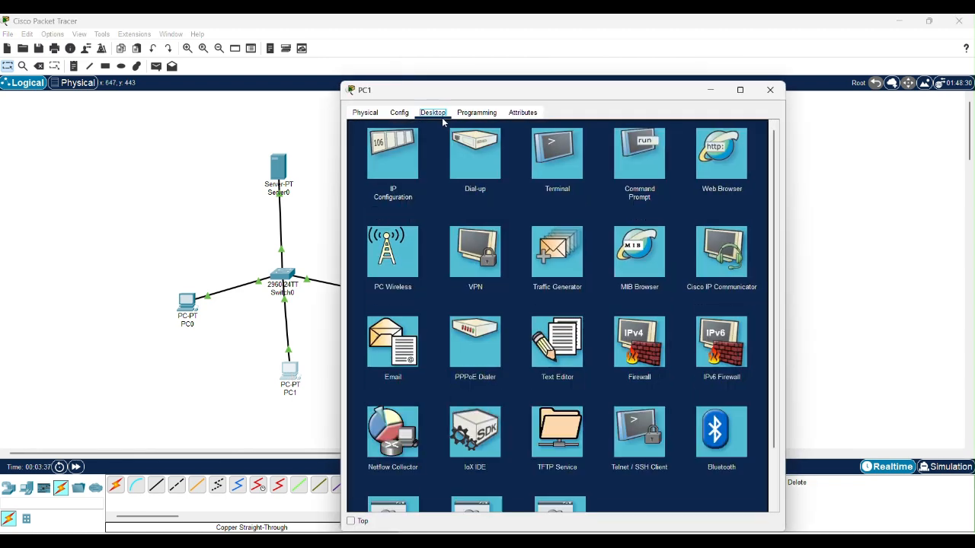
{"action": "left_click", "coordinate": [387, 190]}
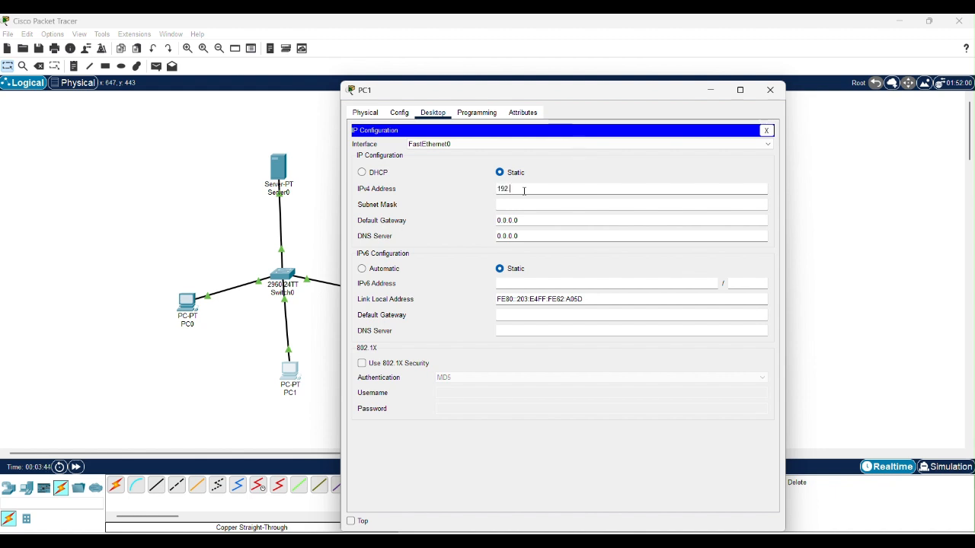
{"action": "type", "text": "192.1"}
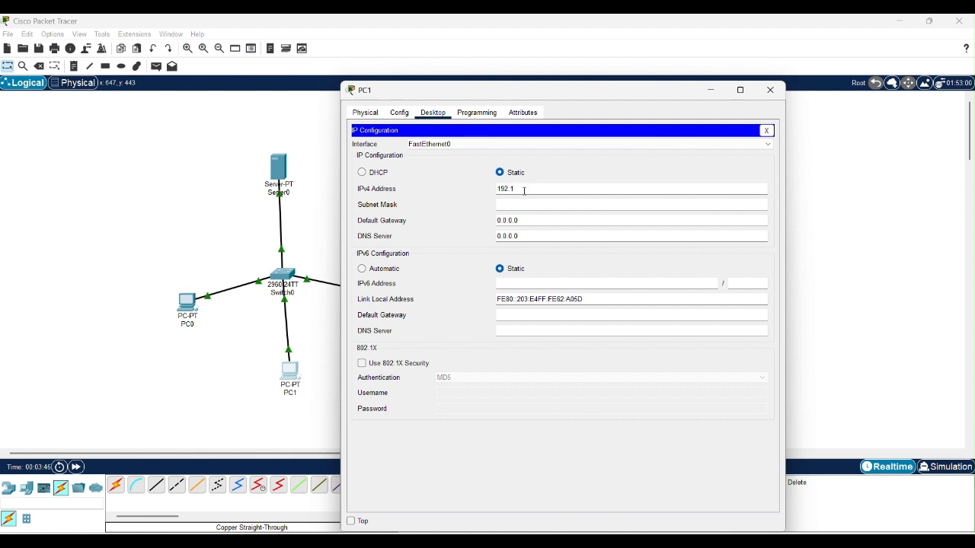
{"action": "type", "text": "68.11.2"}
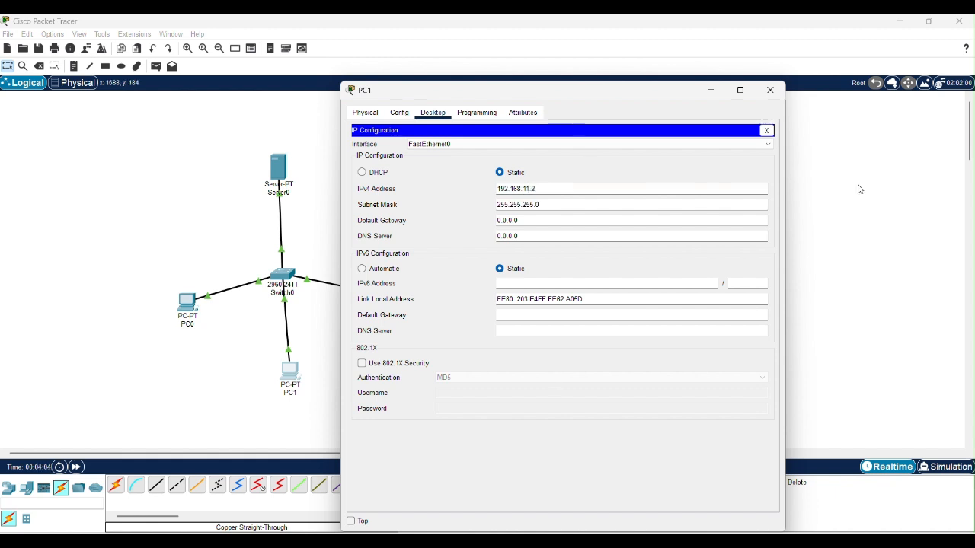
{"action": "left_click", "coordinate": [770, 90]}
Step: Assign PC2 the static IPv4 address 192.168.11.3 with subnet mask 255.255.255.0
{"action": "left_click", "coordinate": [372, 290]}
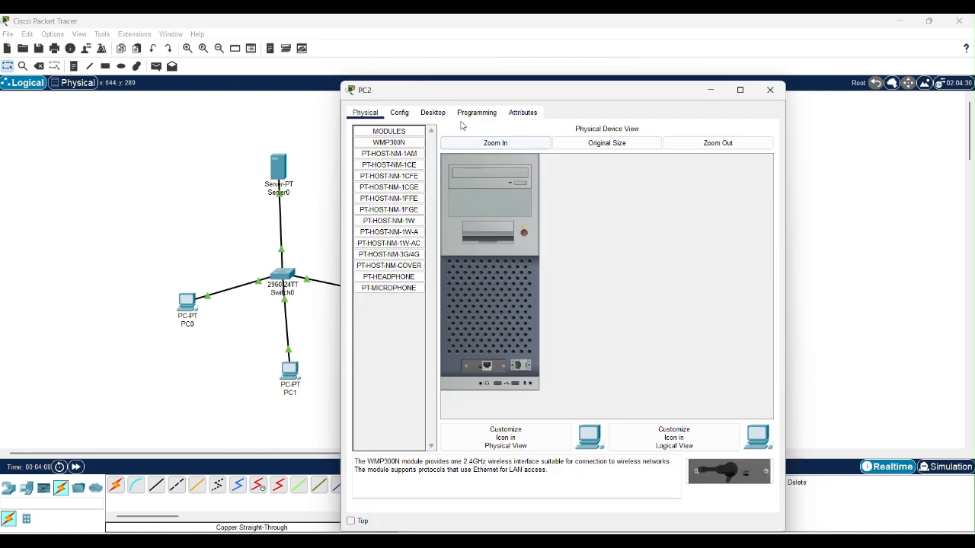
{"action": "left_click", "coordinate": [433, 113]}
{"action": "left_click", "coordinate": [392, 164]}
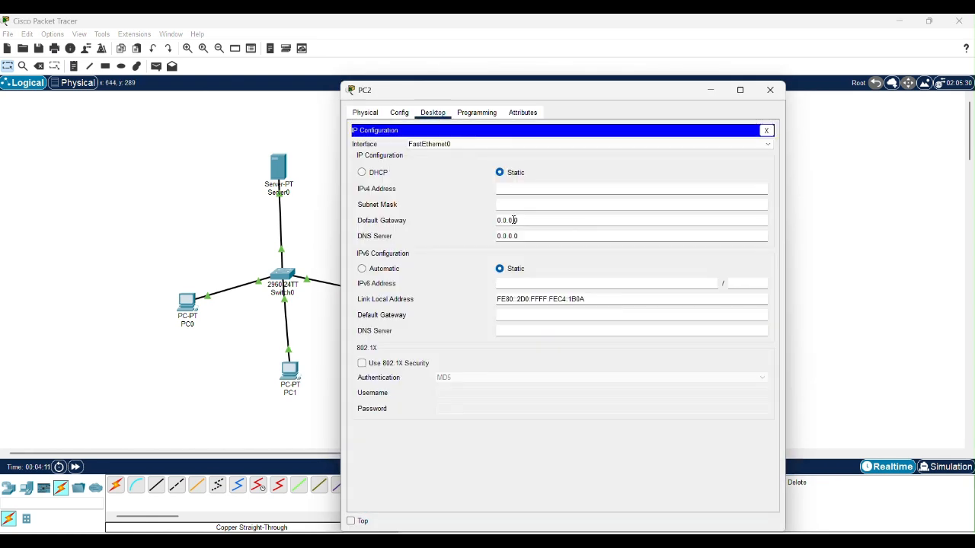
{"action": "left_click", "coordinate": [518, 189]}
{"action": "type", "text": "192.16"}
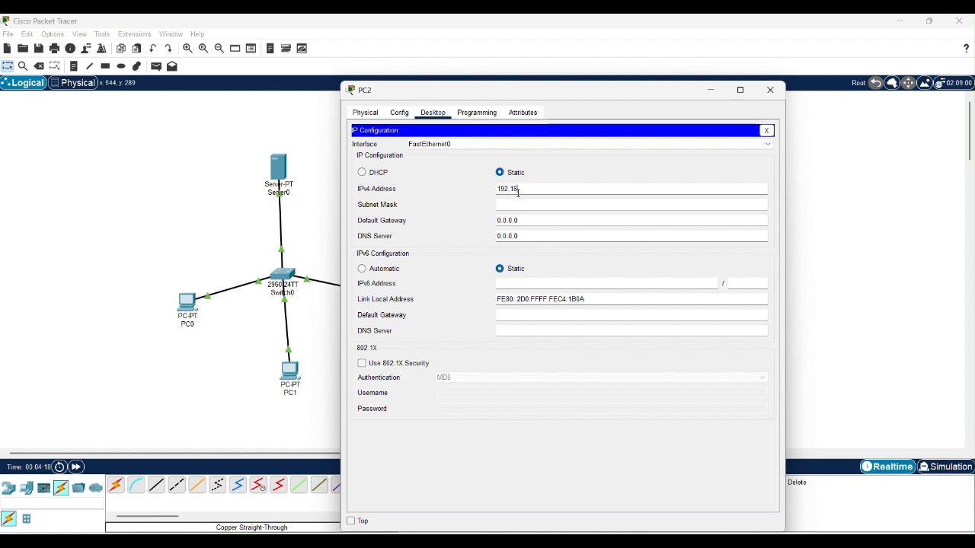
{"action": "type", "text": "8.11.3"}
{"action": "key", "text": "Tab"}
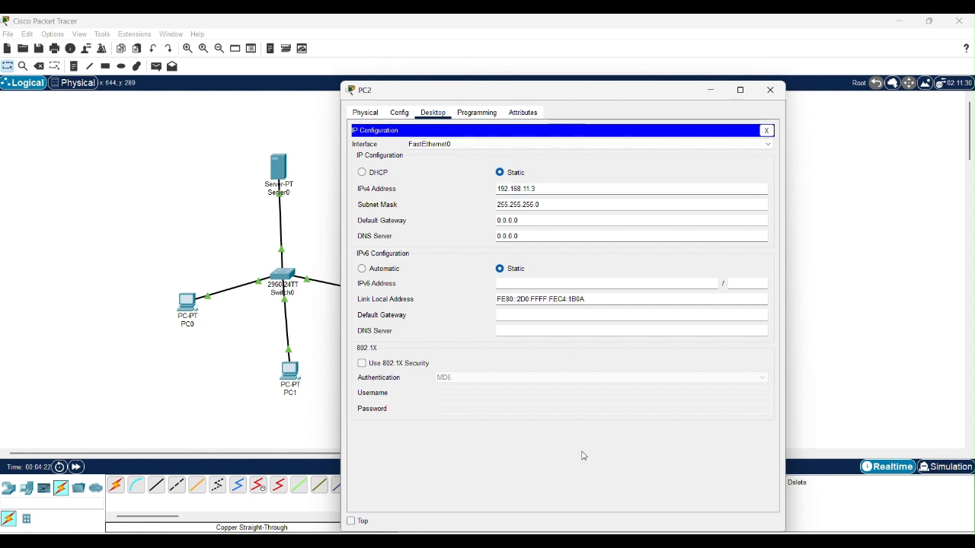
{"action": "left_click", "coordinate": [866, 296]}
Step: Assign Server0 the static IPv4 address 192.168.11.4 and return to the network workspace
{"action": "left_click", "coordinate": [281, 171]}
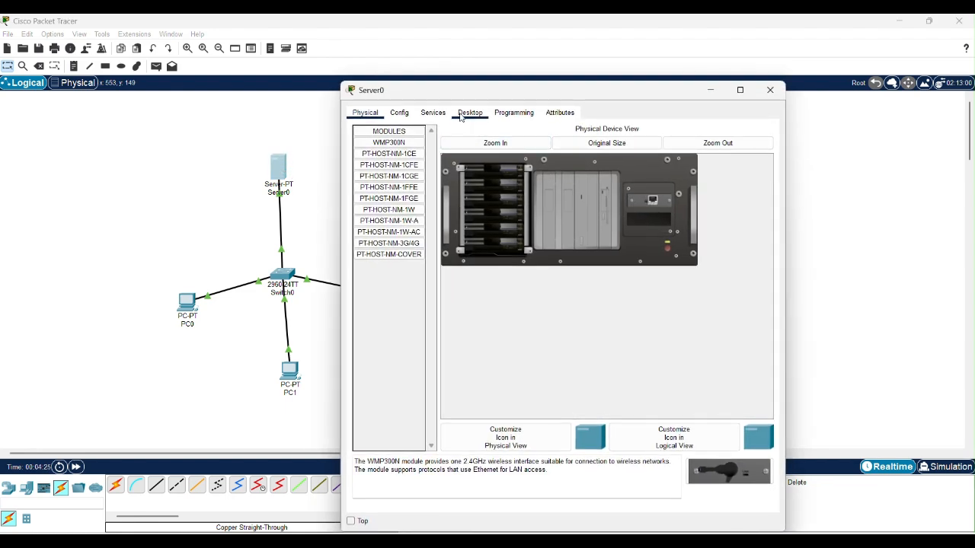
{"action": "left_click", "coordinate": [470, 112]}
{"action": "left_click", "coordinate": [409, 159]}
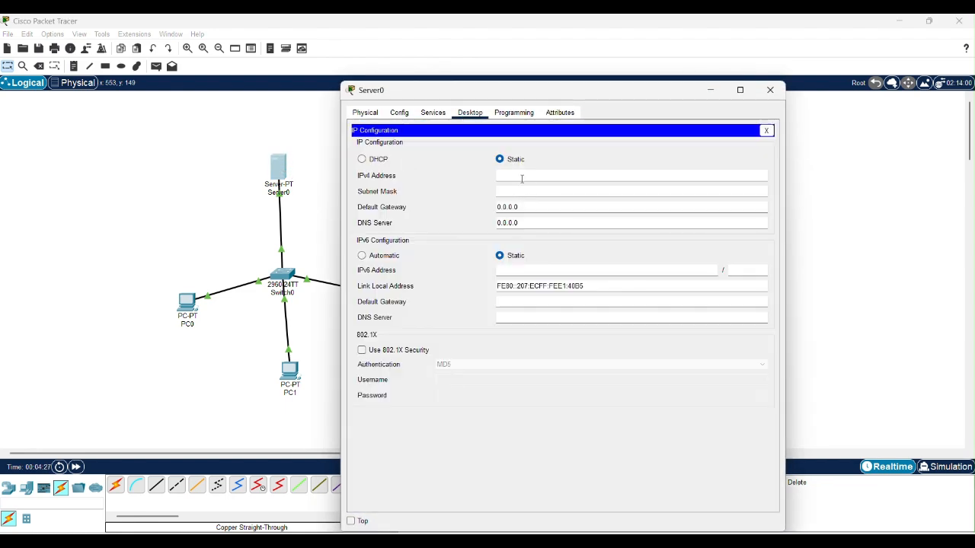
{"action": "left_click", "coordinate": [522, 175]}
{"action": "type", "text": "192"}
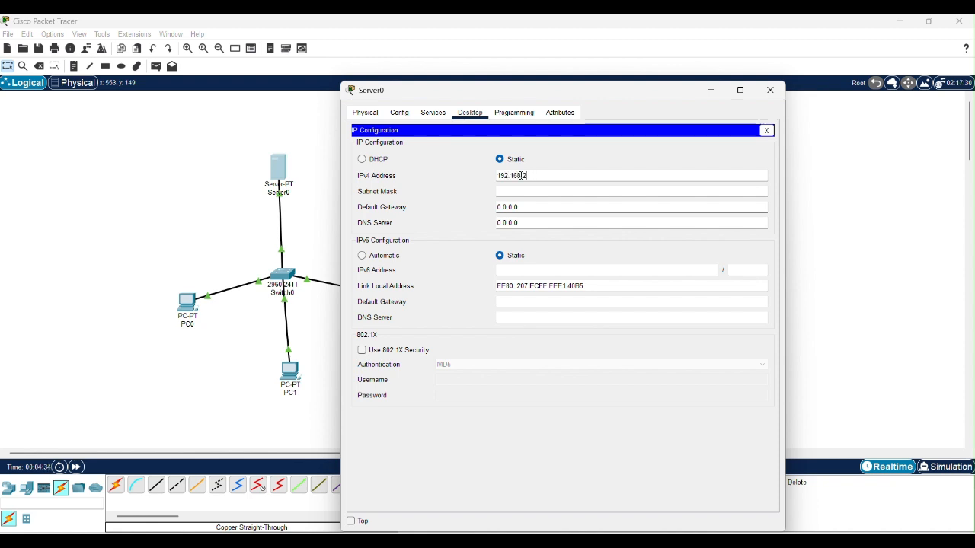
{"action": "type", "text": ".168.11.4"}
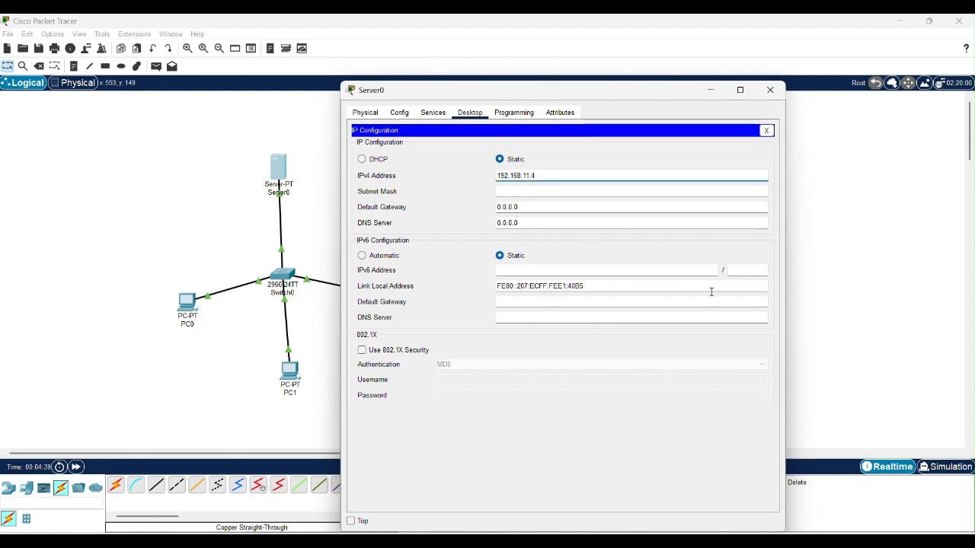
{"action": "left_click", "coordinate": [854, 282]}
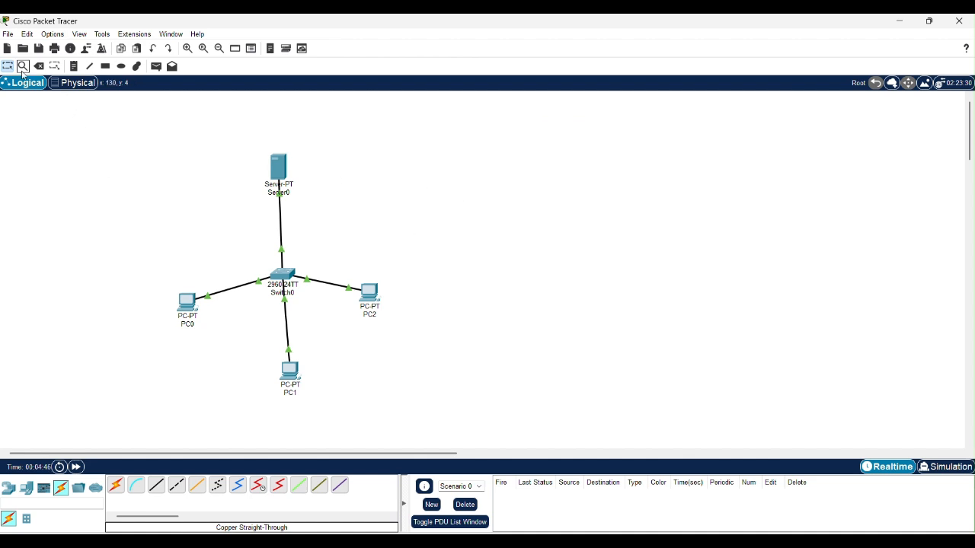
Step: Inspect PC0 and Server0 to display their ARP tables side by side with the topology, and return to selection mode
{"action": "left_click", "coordinate": [23, 66]}
{"action": "left_click", "coordinate": [188, 305]}
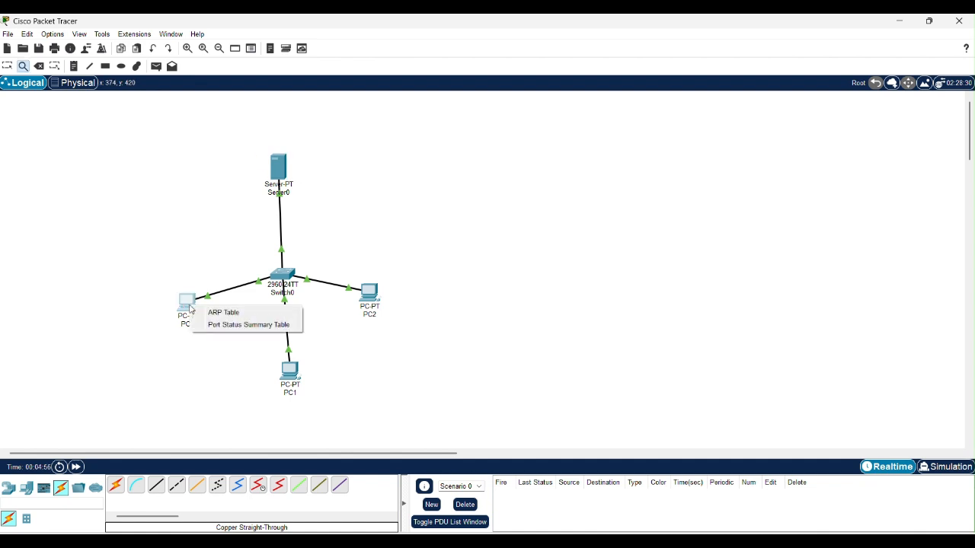
{"action": "left_click", "coordinate": [210, 313]}
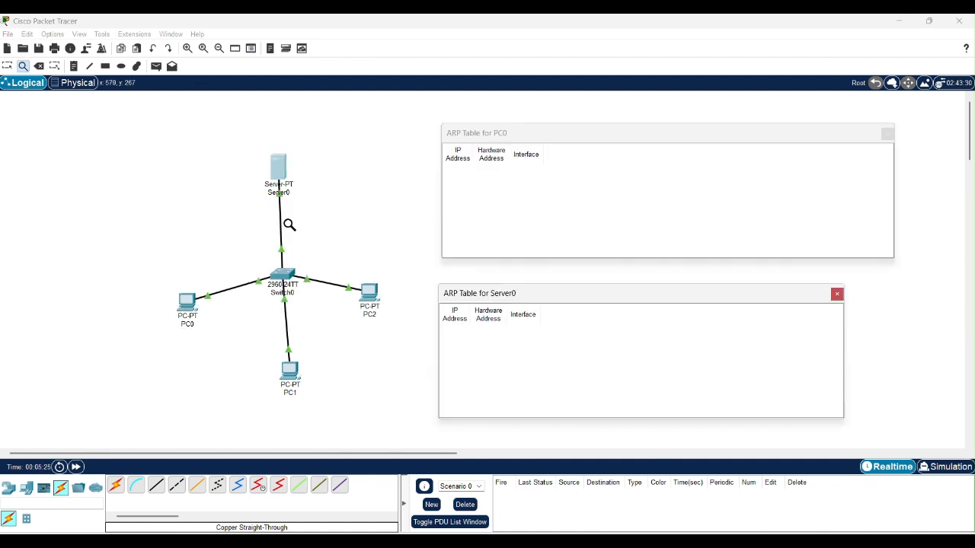
{"action": "left_click", "coordinate": [7, 66]}
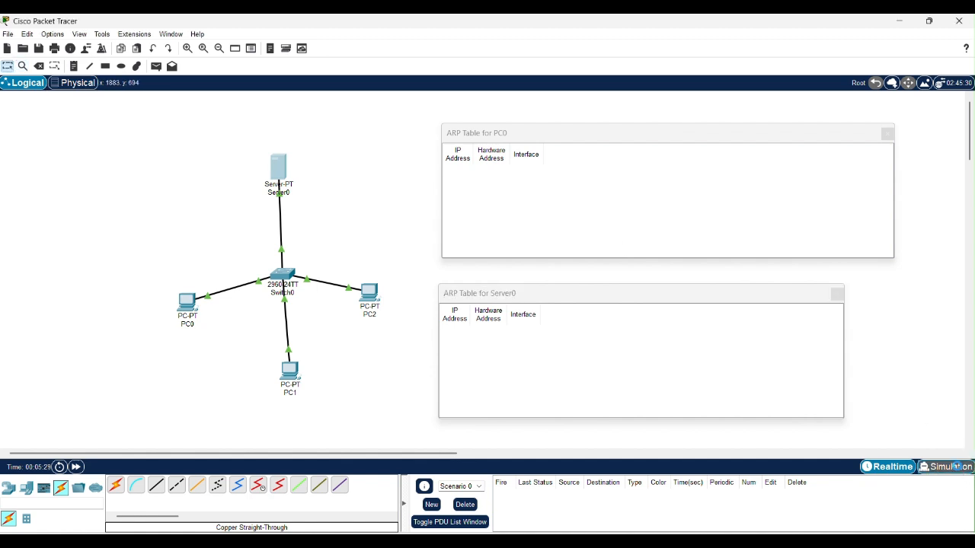
Step: Switch to Simulation mode and narrow both ARP table windows so they do not cover the simulation panel
{"action": "left_click", "coordinate": [948, 468]}
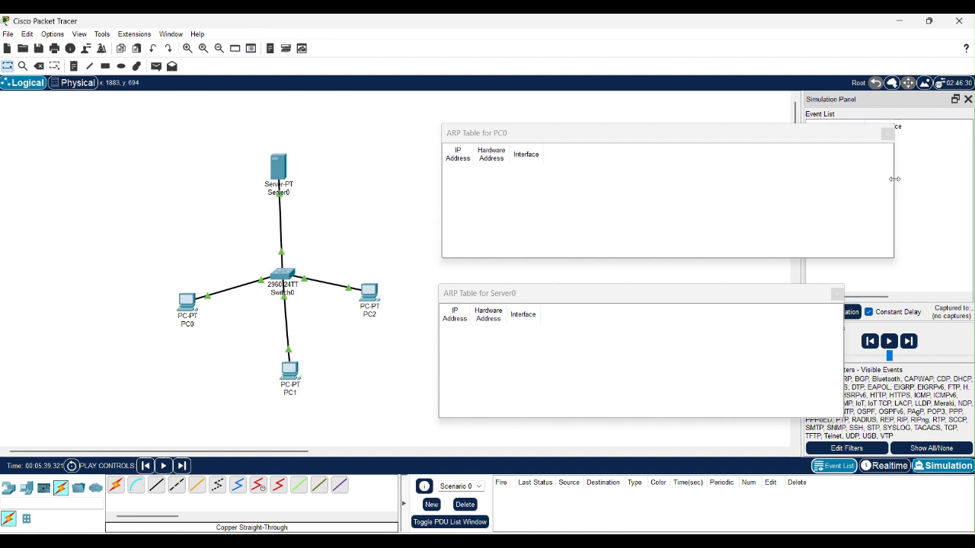
{"action": "left_click_drag", "start_coordinate": [893, 177], "coordinate": [792, 175]}
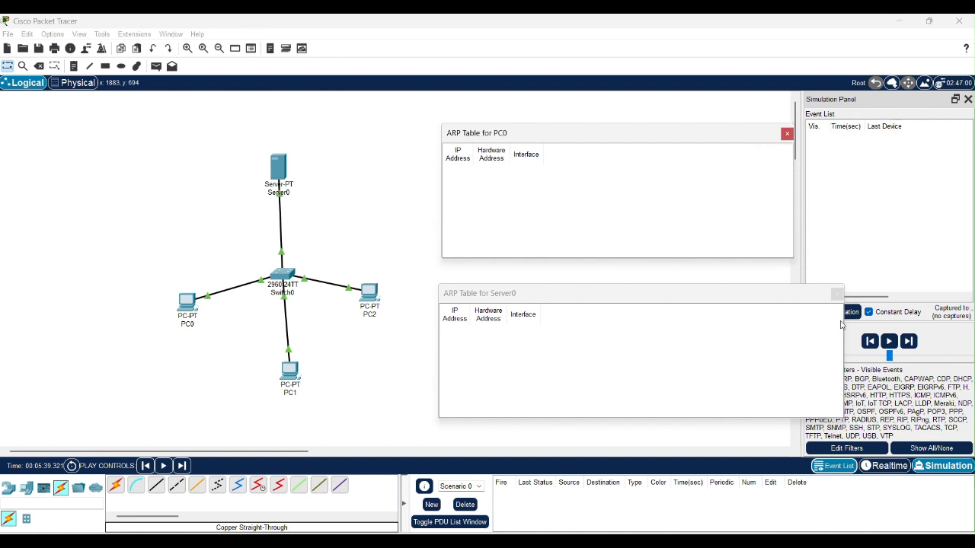
{"action": "left_click_drag", "start_coordinate": [843, 339], "coordinate": [797, 338]}
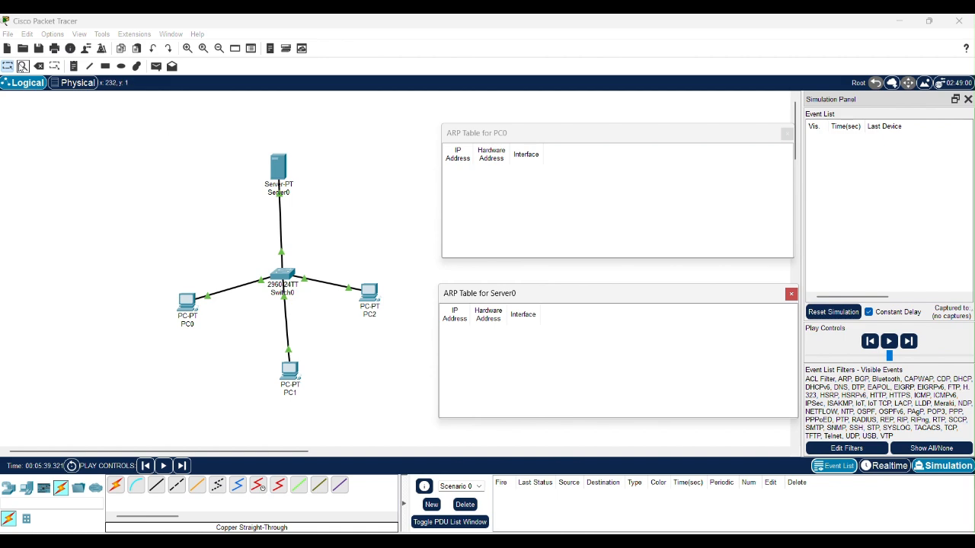
Step: Open PC0's Command Prompt, move its window away from the ARP tables, and list the ARP entries with arp -a
{"action": "left_click", "coordinate": [186, 305]}
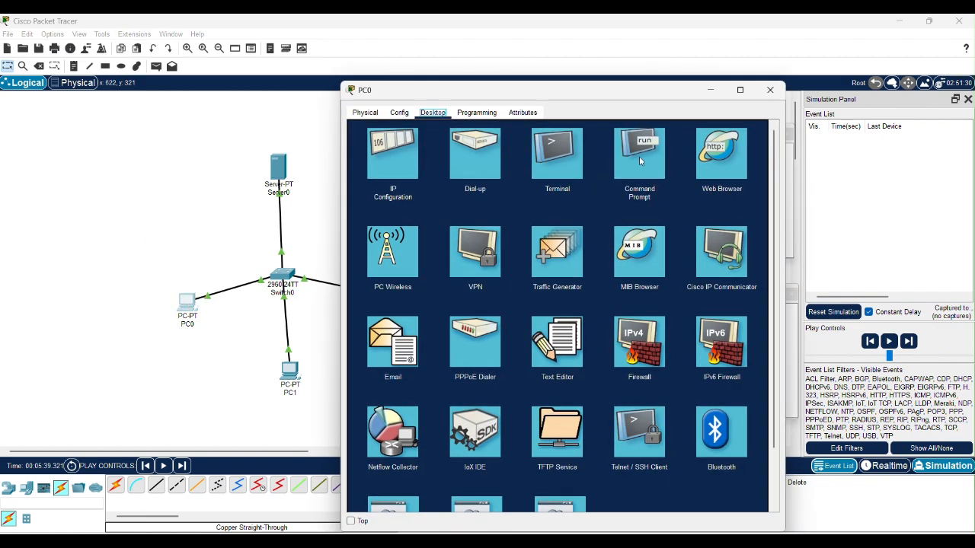
{"action": "left_click", "coordinate": [639, 156]}
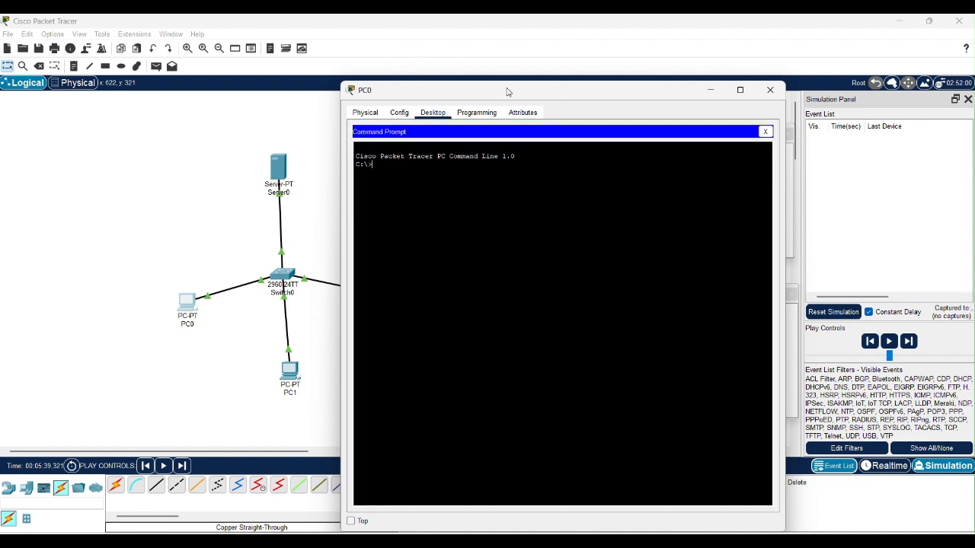
{"action": "left_click_drag", "start_coordinate": [508, 92], "coordinate": [168, 155]}
{"action": "type", "text": "arp"}
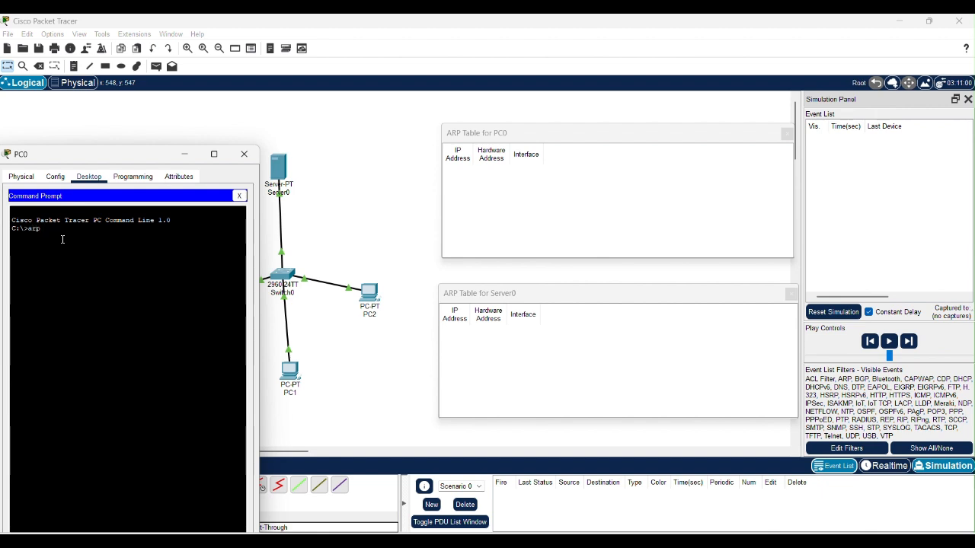
{"action": "type", "text": "-a"}
{"action": "key", "text": "Return"}
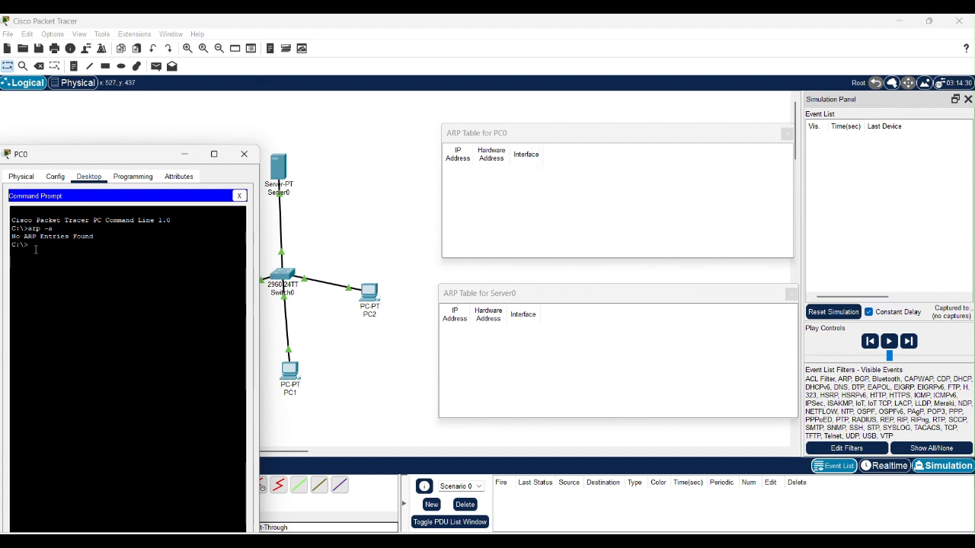
Step: Ping 192.168.11.4 from PC0's Command Prompt and move the window below PC0 to uncover its packets
{"action": "type", "text": "ping 192.168.11.4"}
{"action": "key", "text": "Return"}
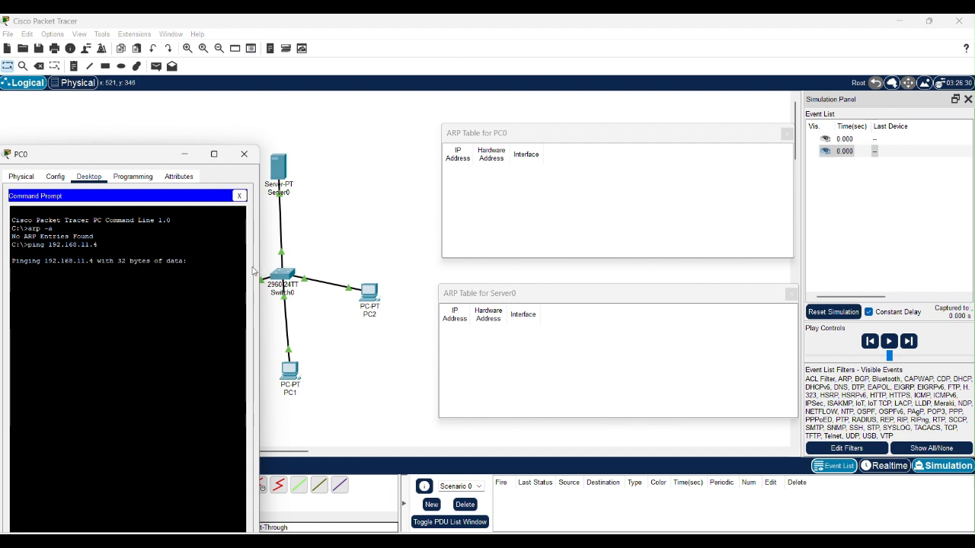
{"action": "left_click_drag", "start_coordinate": [151, 160], "coordinate": [231, 355]}
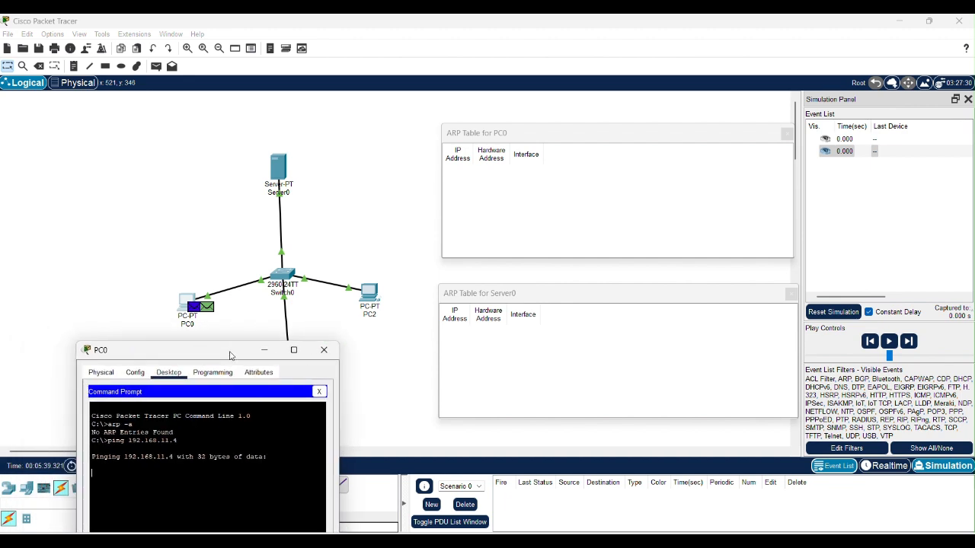
Step: View the outbound PDU details of the ARP packet at PC0 and play the simulation
{"action": "left_click", "coordinate": [207, 308]}
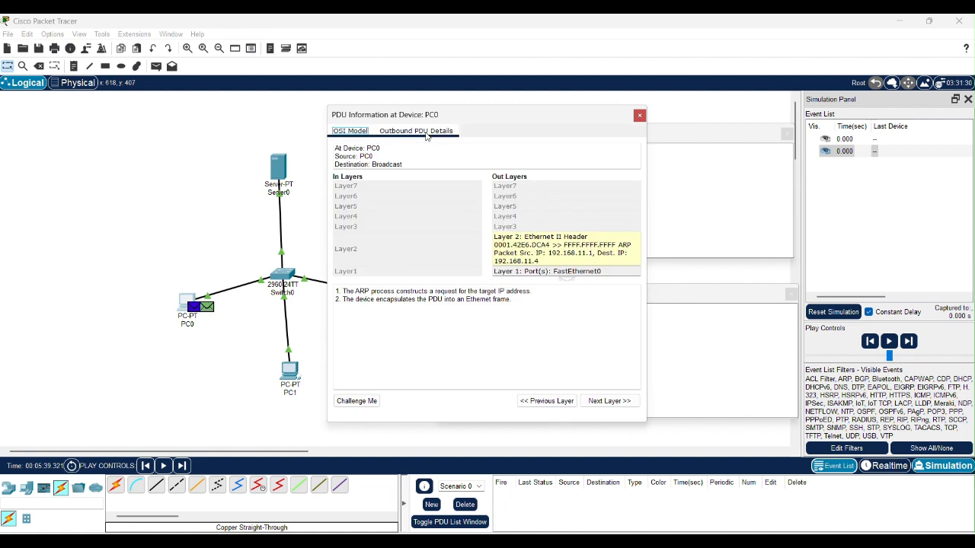
{"action": "left_click", "coordinate": [426, 134]}
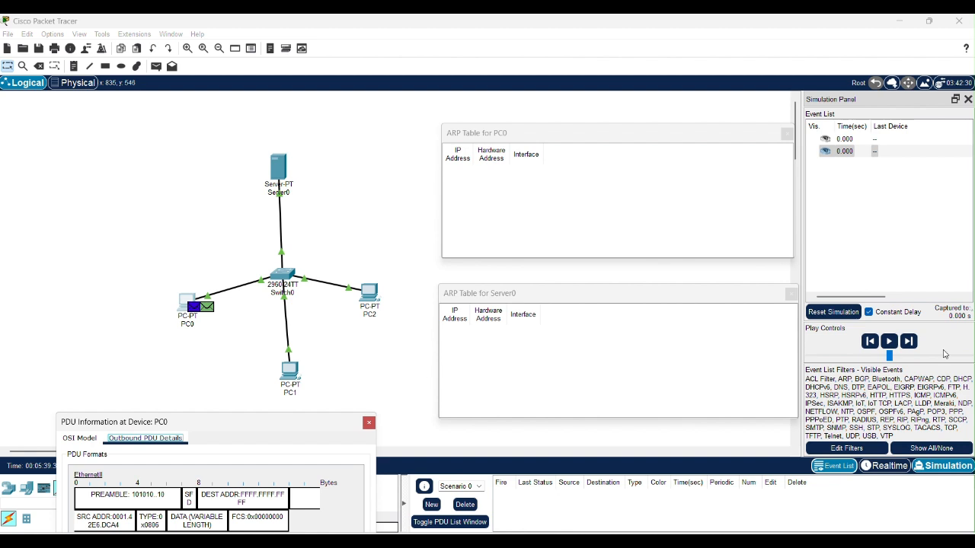
{"action": "left_click", "coordinate": [888, 341]}
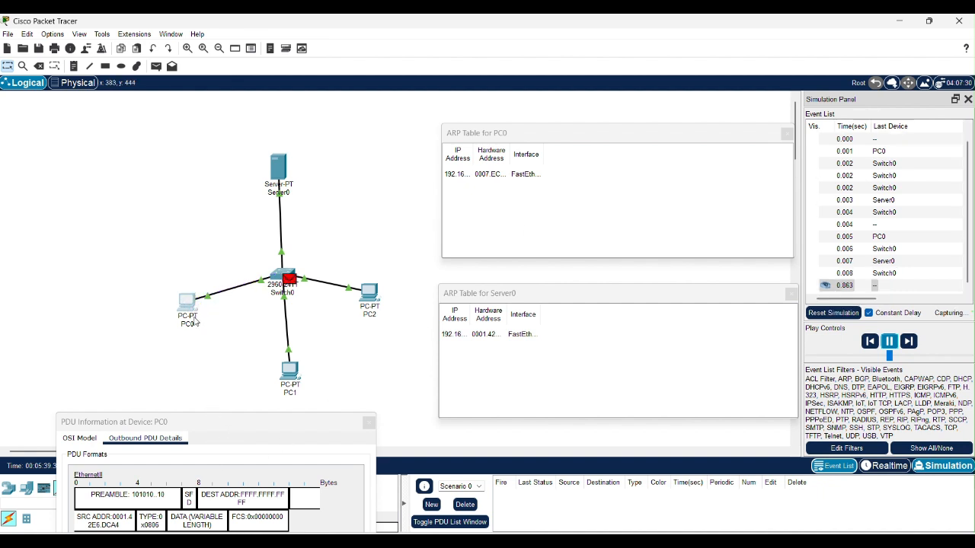
Step: Close the ARP packet's details and examine the source and destination IP and MAC addresses in PC0's outbound ICMP packet
{"action": "left_click_drag", "start_coordinate": [235, 434], "coordinate": [255, 142]}
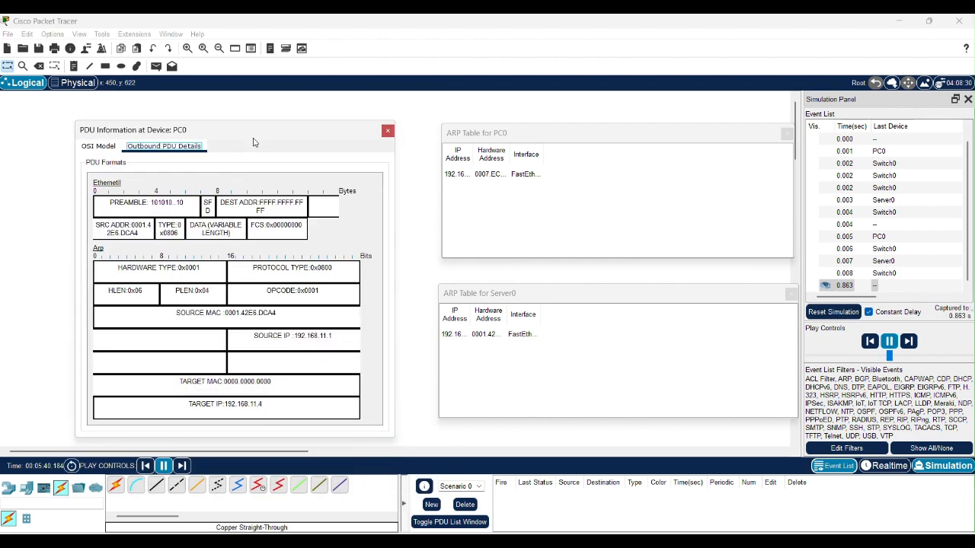
{"action": "left_click", "coordinate": [387, 131]}
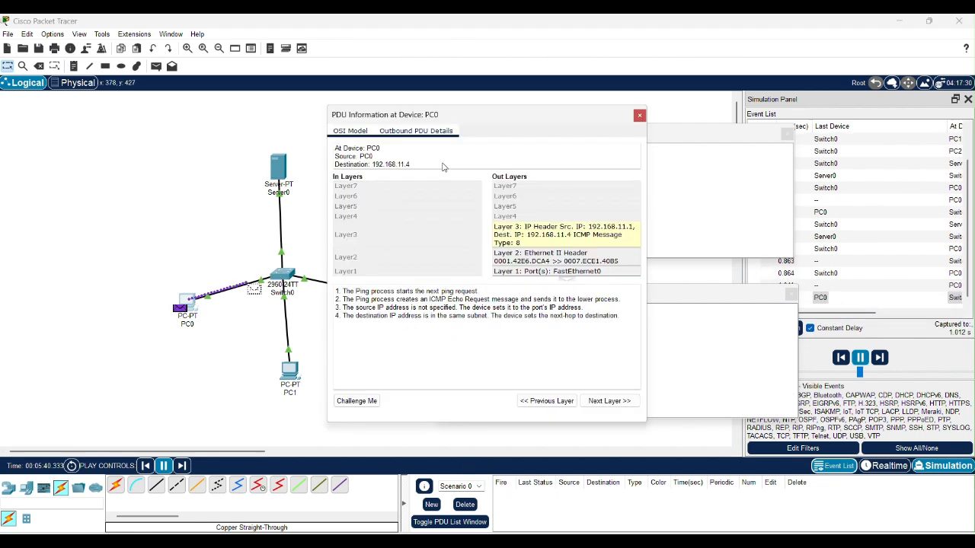
{"action": "left_click", "coordinate": [416, 131]}
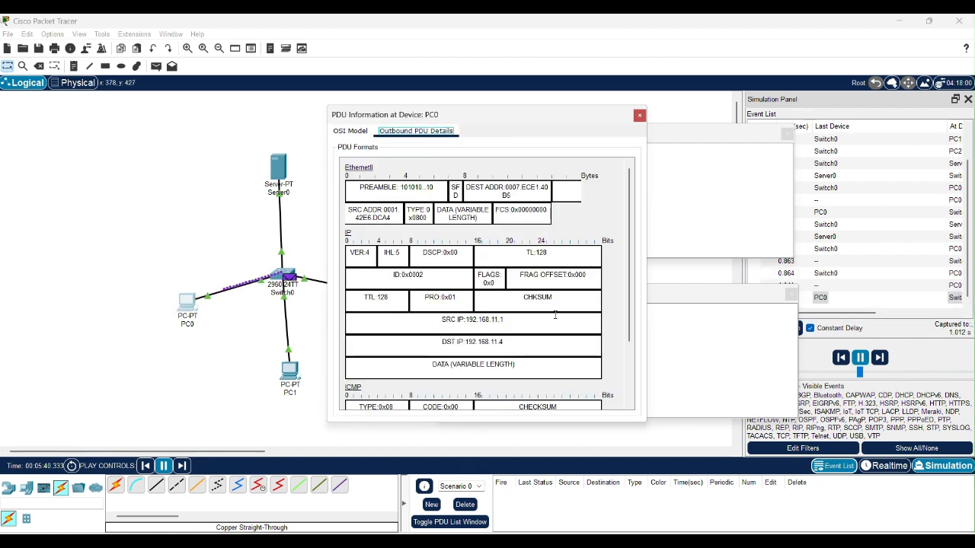
{"action": "scroll", "coordinate": [555, 314], "scroll_direction": "down", "scroll_amount": 3}
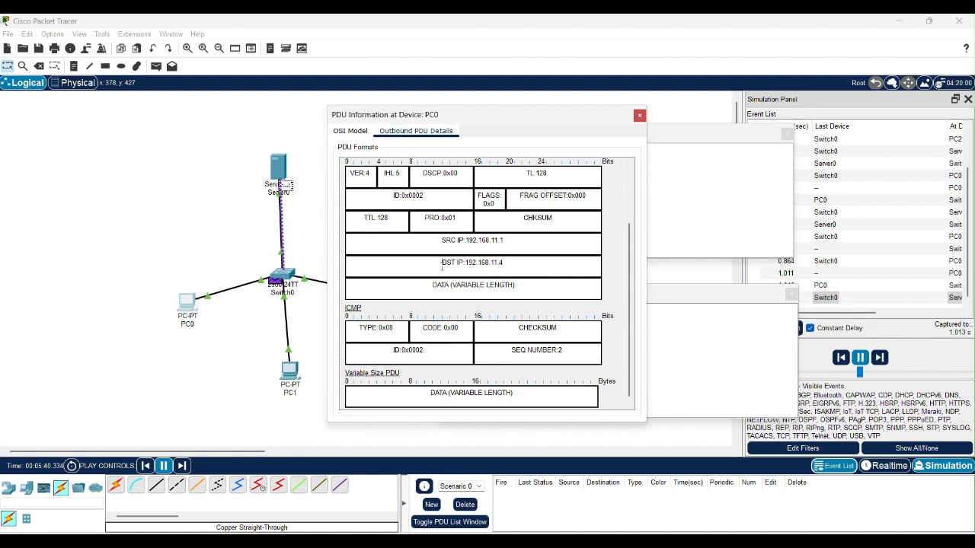
{"action": "left_click_drag", "start_coordinate": [441, 263], "coordinate": [510, 267]}
{"action": "left_click_drag", "start_coordinate": [441, 242], "coordinate": [503, 245]}
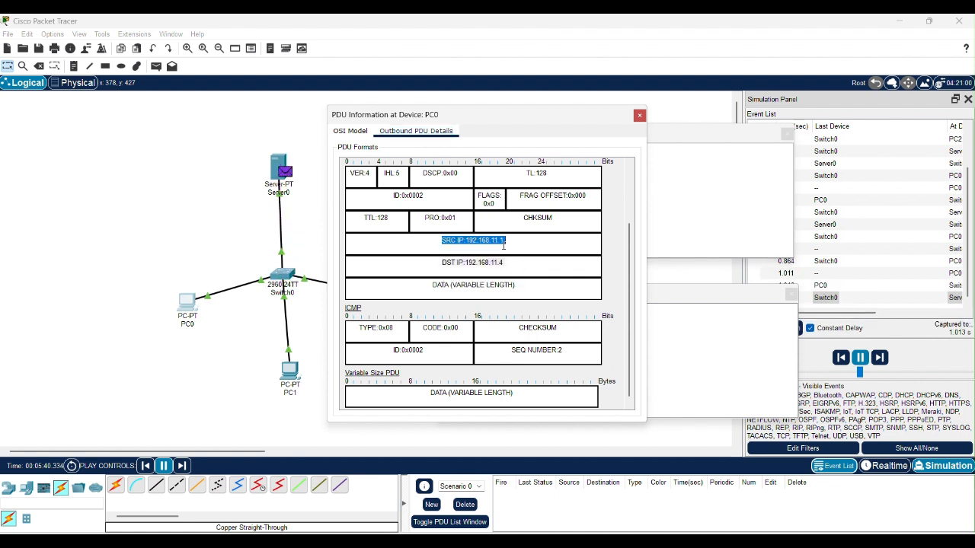
{"action": "scroll", "coordinate": [535, 253], "scroll_direction": "up", "scroll_amount": 3}
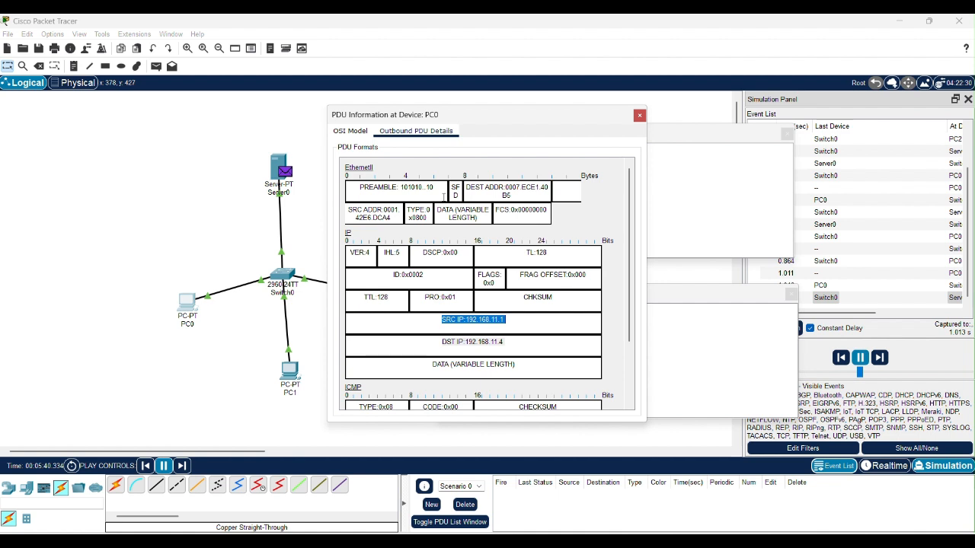
{"action": "left_click_drag", "start_coordinate": [466, 187], "coordinate": [548, 195]}
{"action": "left_click", "coordinate": [348, 212]}
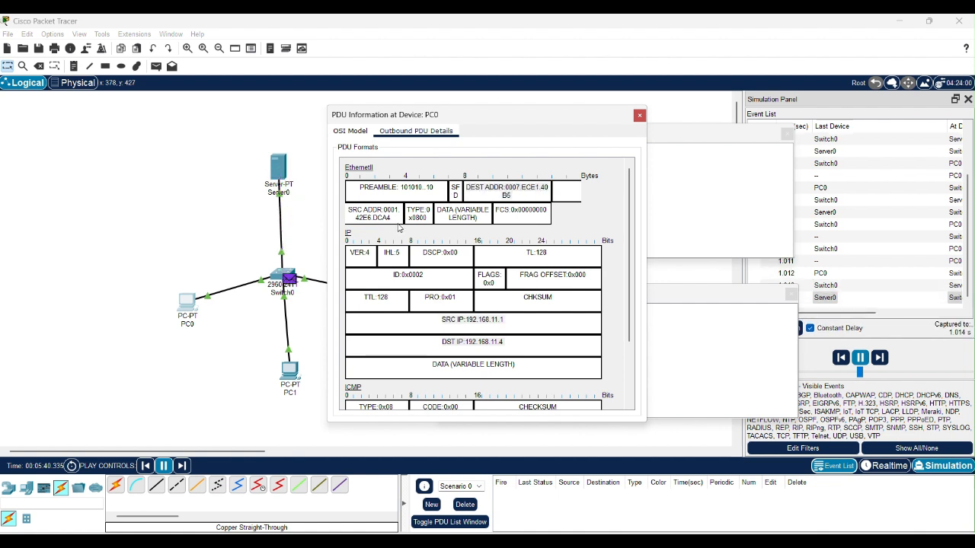
{"action": "left_click_drag", "start_coordinate": [398, 221], "coordinate": [352, 210]}
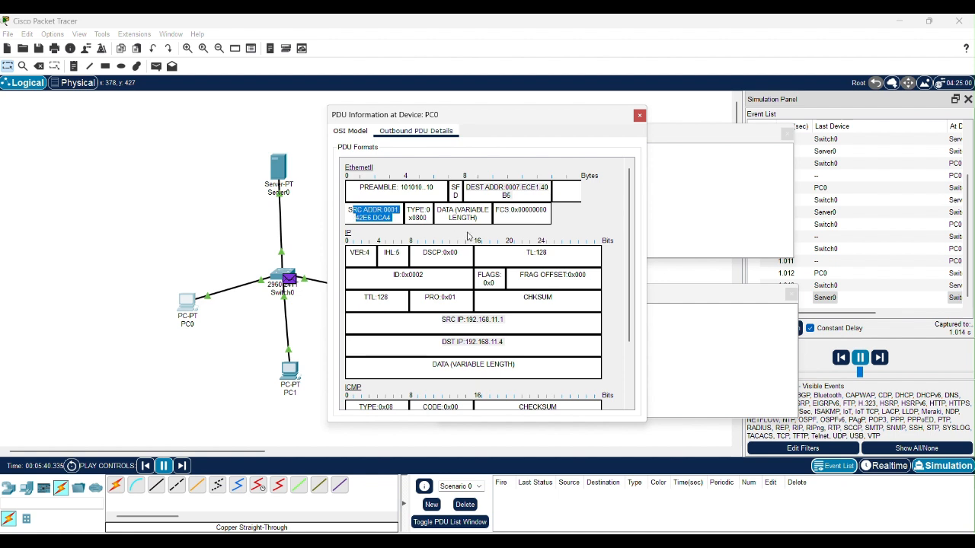
{"action": "left_click", "coordinate": [582, 230]}
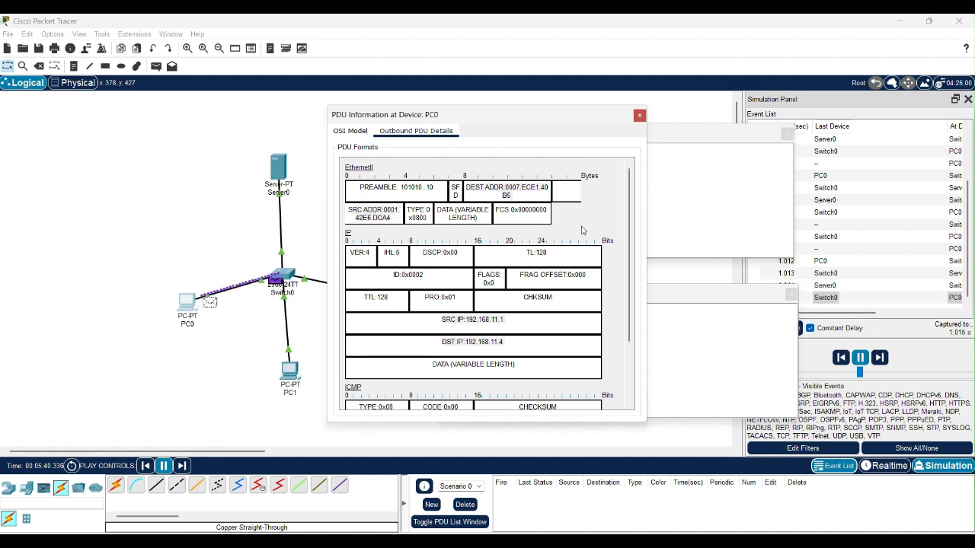